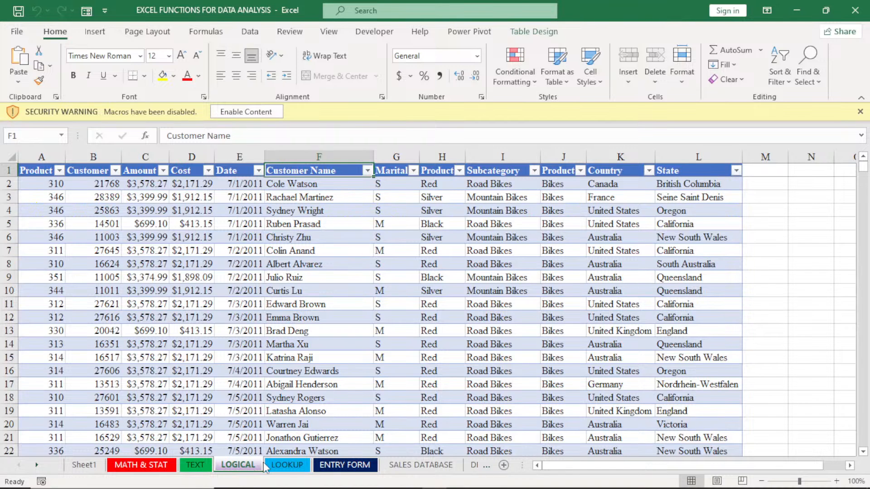
On the LOOKUP sheet, enter "strings" in cell K4 and "numbers" in cell L4
click(285, 467)
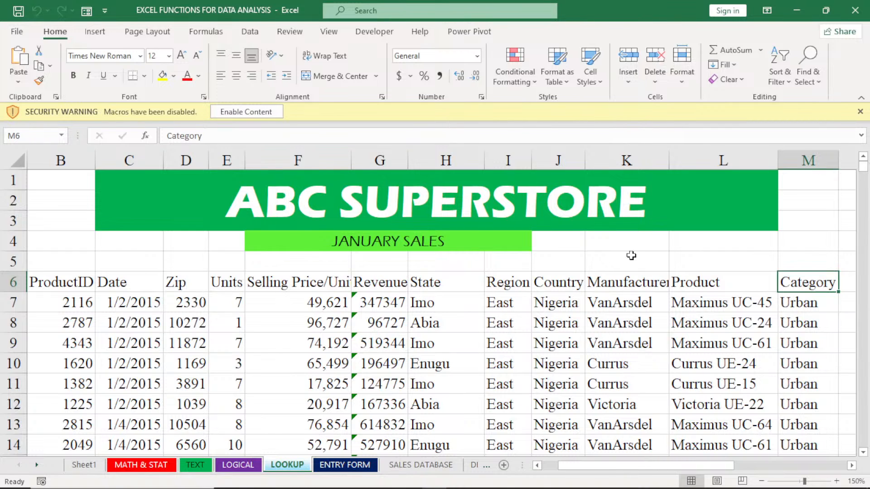
click(621, 242)
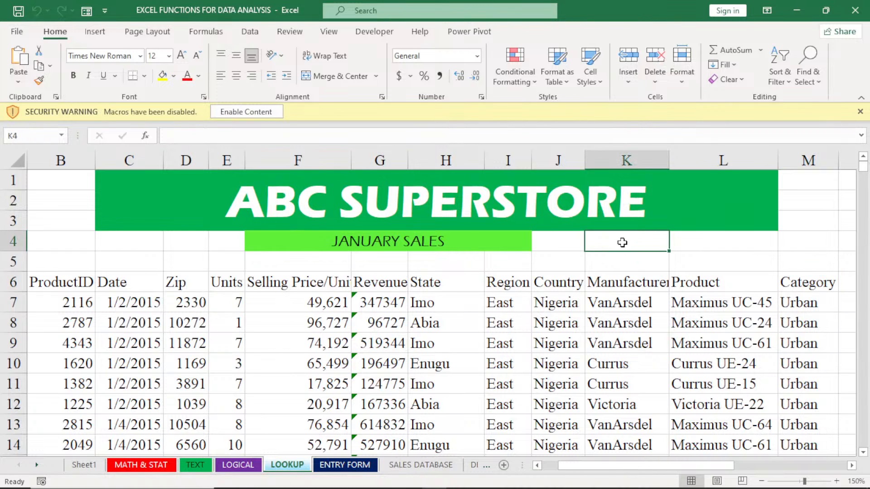
text(strings)
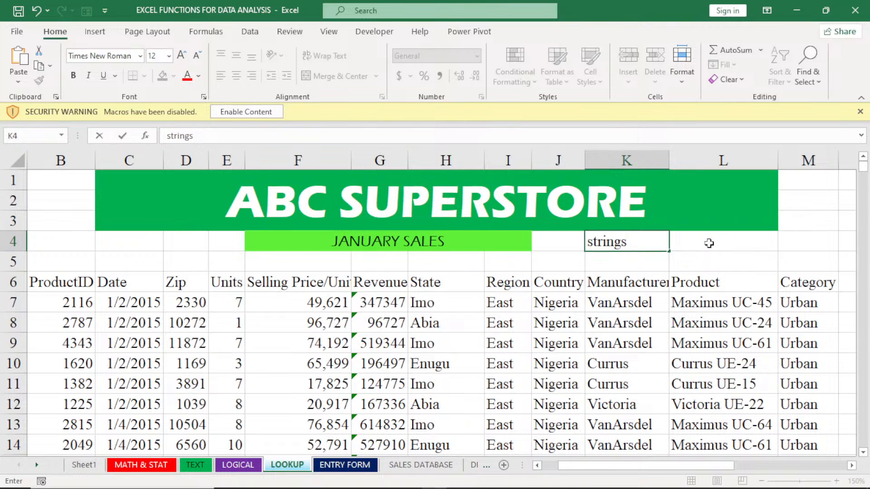
click(709, 243)
text(nu)
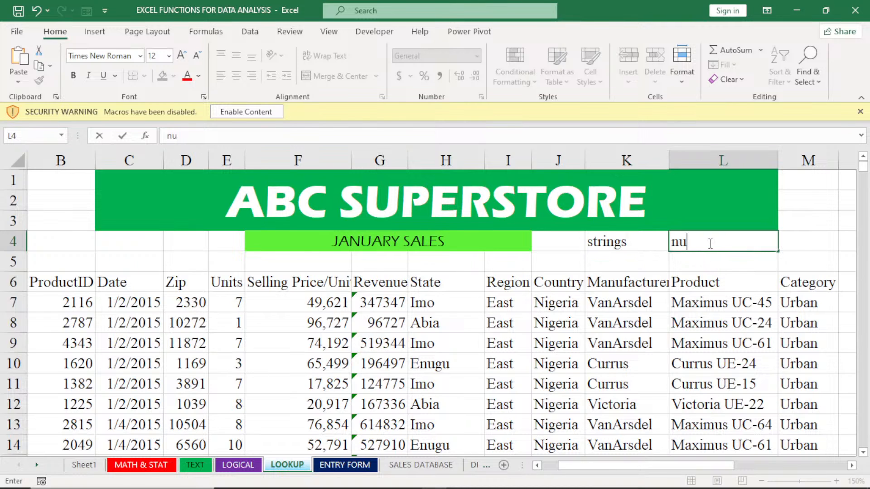
text(mbers)
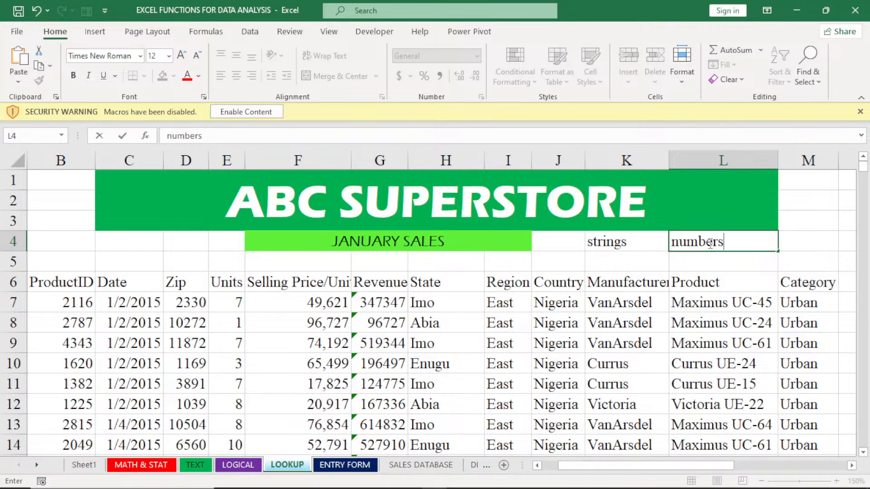
click(555, 305)
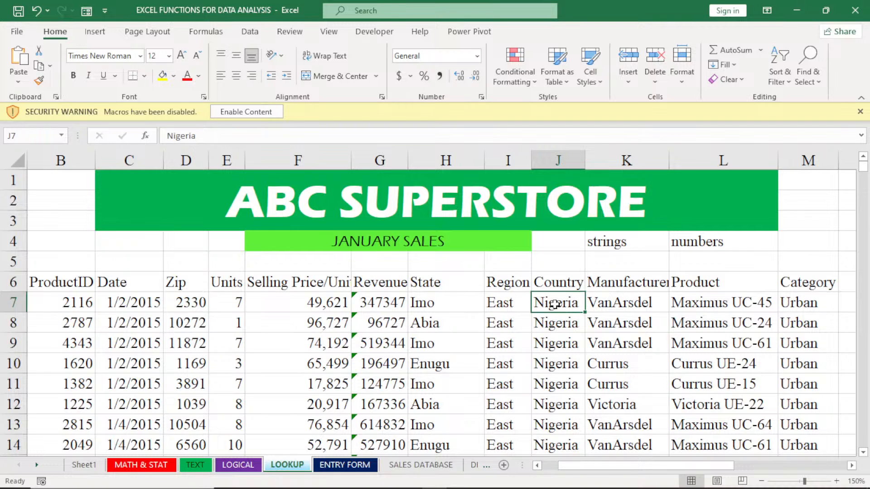
click(712, 243)
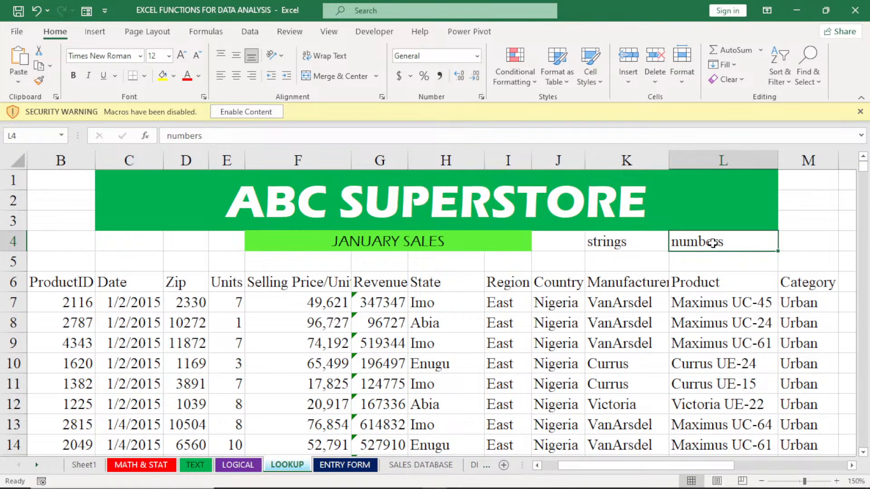
Dismiss the macro security warning and widen column F so the Selling Price/Unit header fits
click(762, 481)
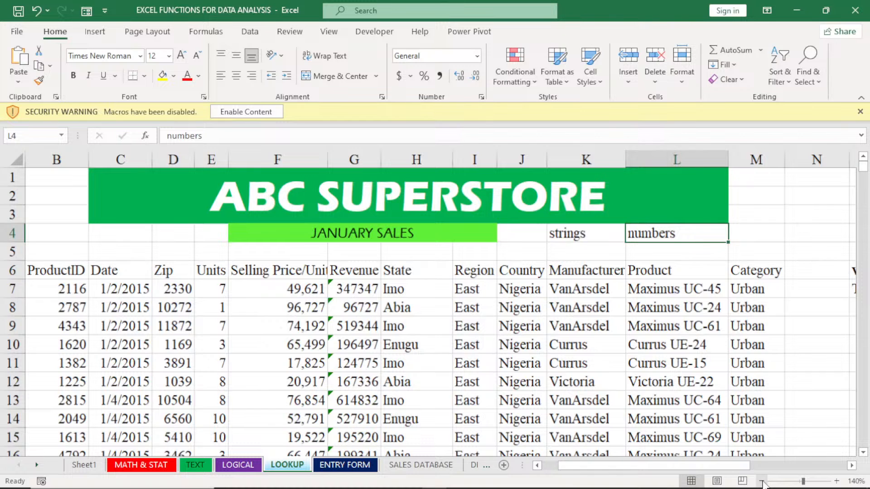
mouse_move(733, 471)
mouse_down()
mouse_move(781, 470)
mouse_move(710, 464)
mouse_move(728, 467)
mouse_up()
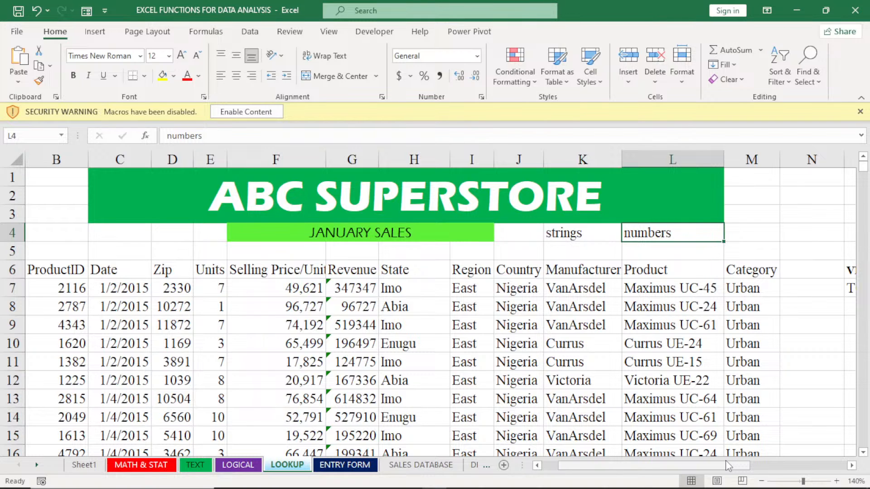
click(860, 111)
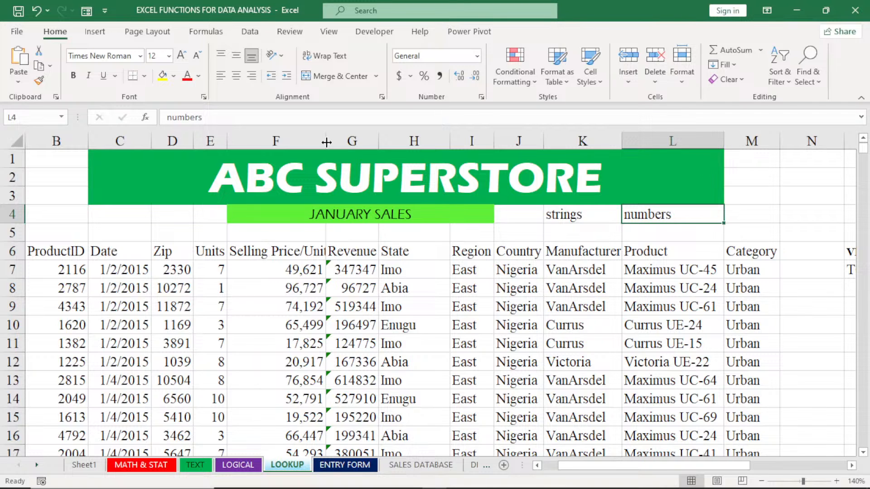
drag(326, 142, 331, 142)
click(474, 232)
Enter the note "simple linear regression" in cell F5, above the Selling Price/Unit and Revenue headers
click(363, 254)
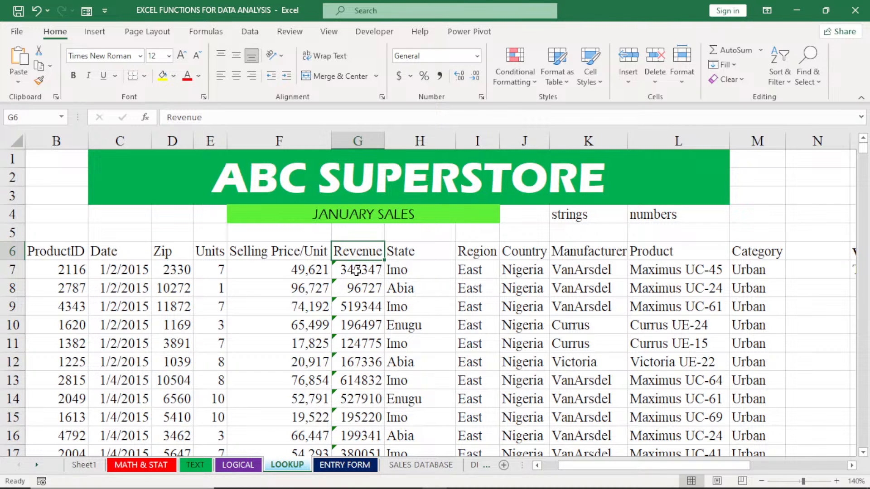
click(286, 249)
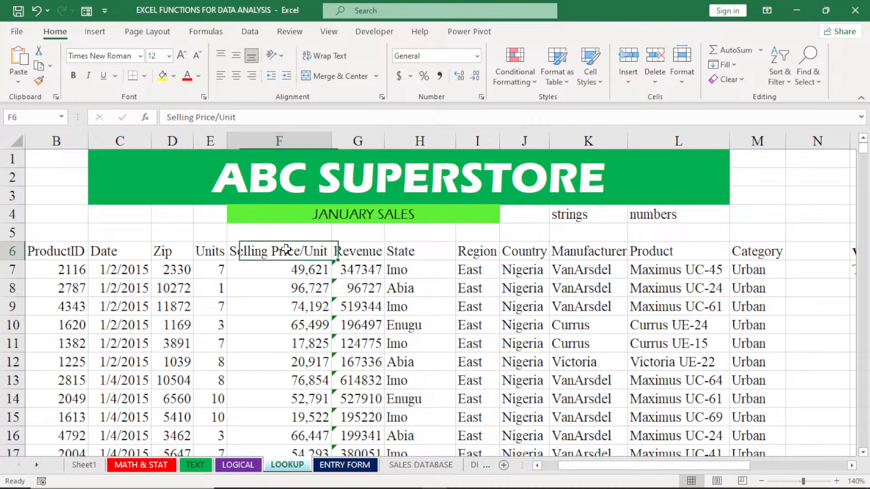
drag(286, 250, 358, 255)
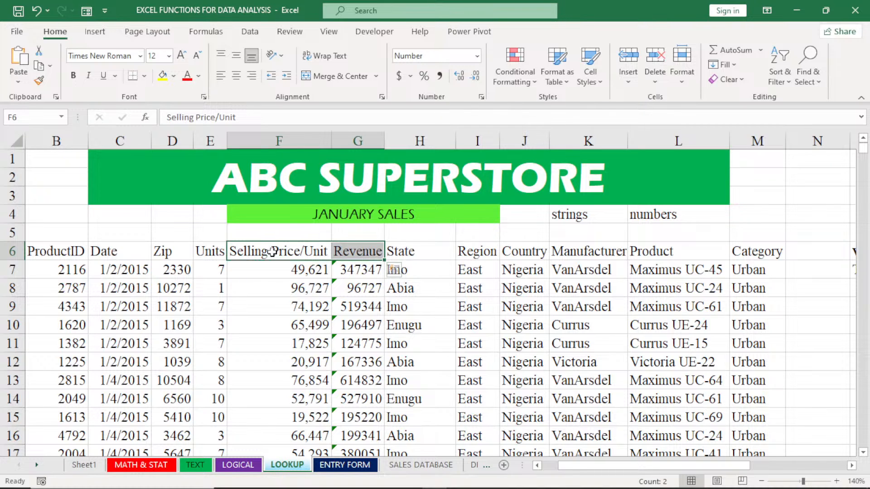
click(277, 233)
text(si)
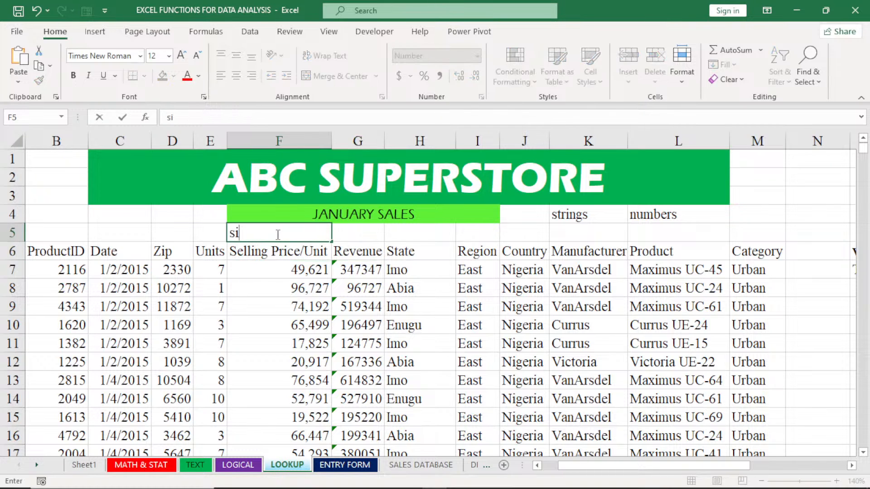
text(mple lin)
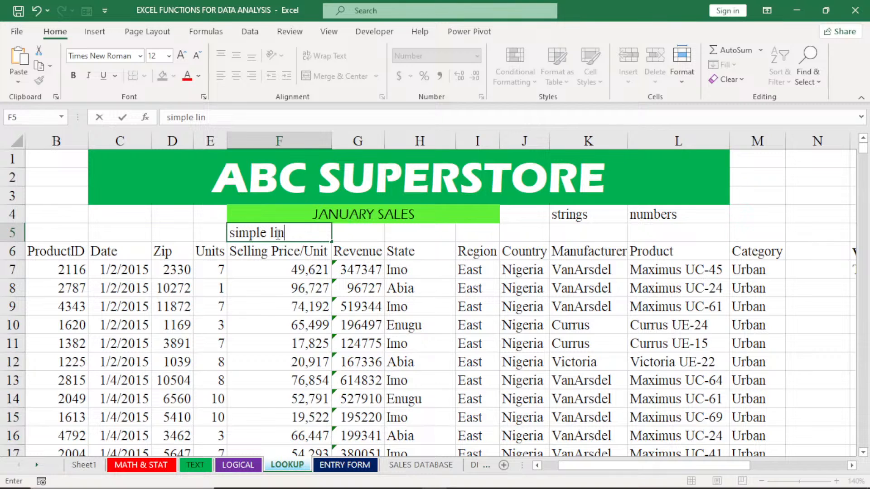
text(ear regressio)
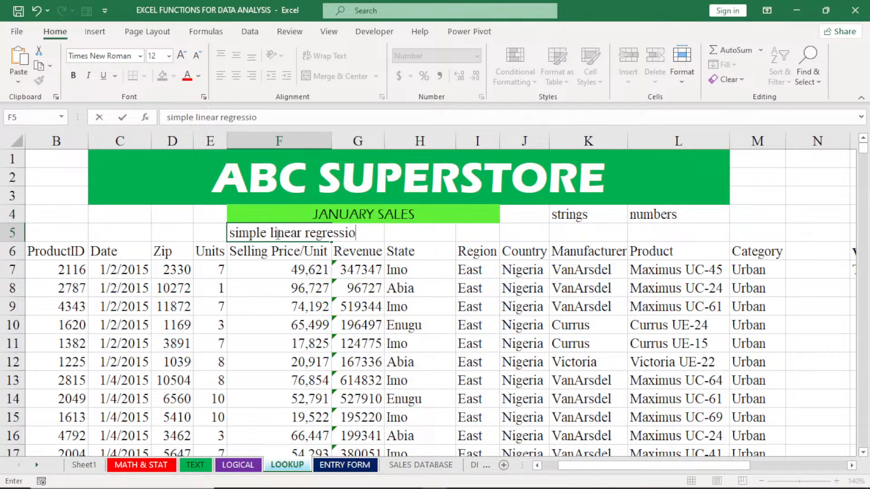
text(n)
click(424, 237)
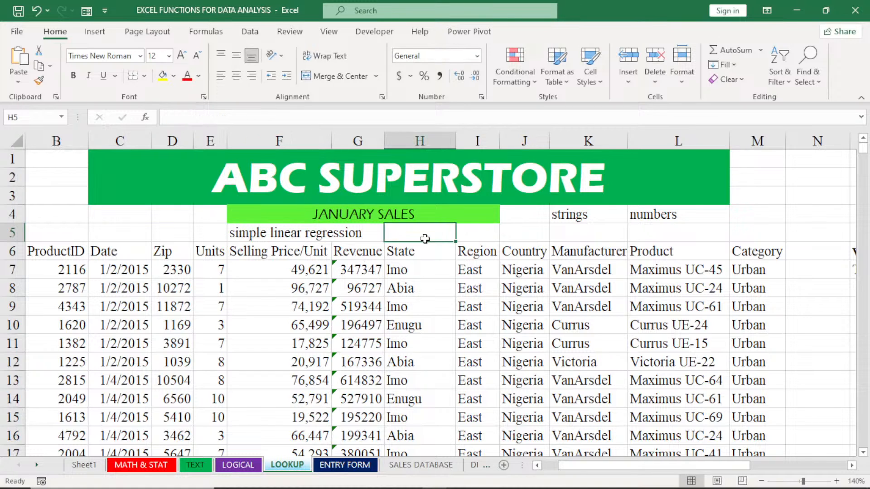
Enter "multiple" in cell H5, and clear the contents of E5:H5
double_click(425, 239)
text(multiple)
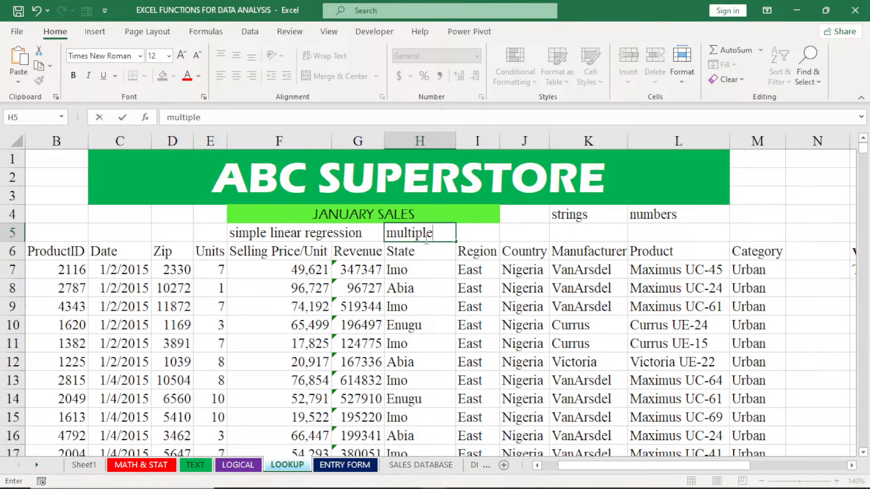
drag(217, 235, 440, 239)
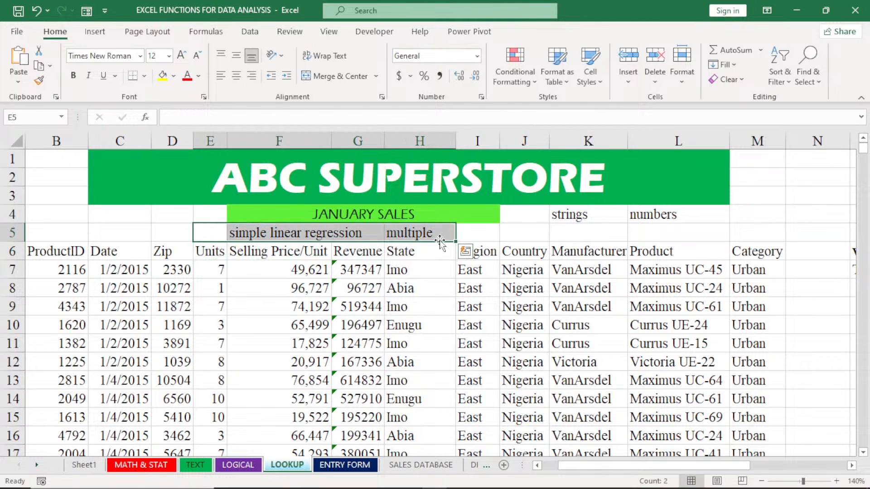
key(Delete)
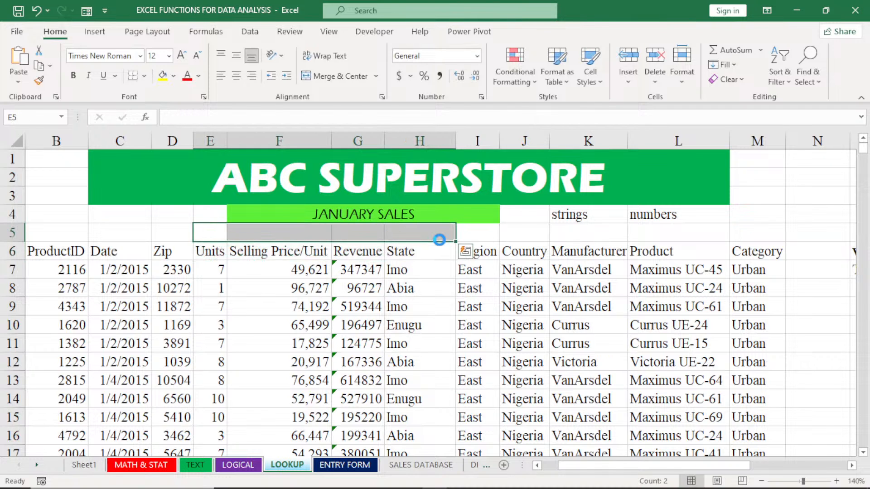
click(476, 233)
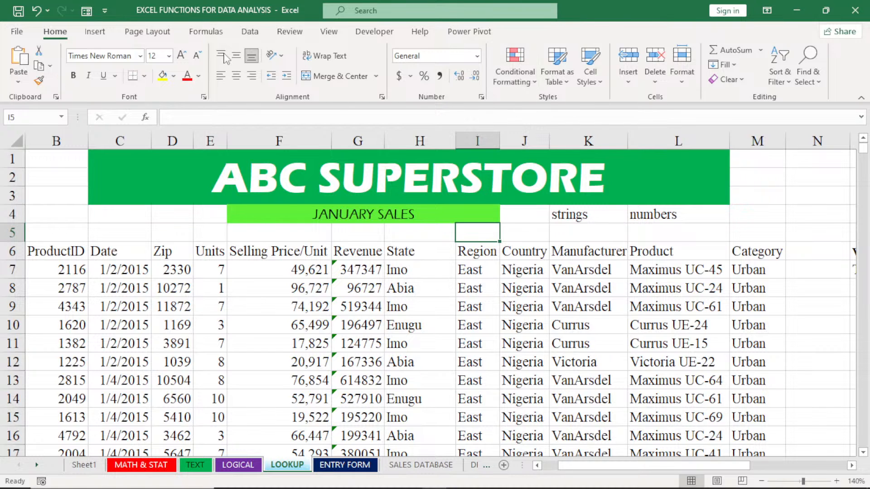
Through the Excel add-ins manager, enable Analysis ToolPak and Analysis ToolPak - VBA
click(250, 32)
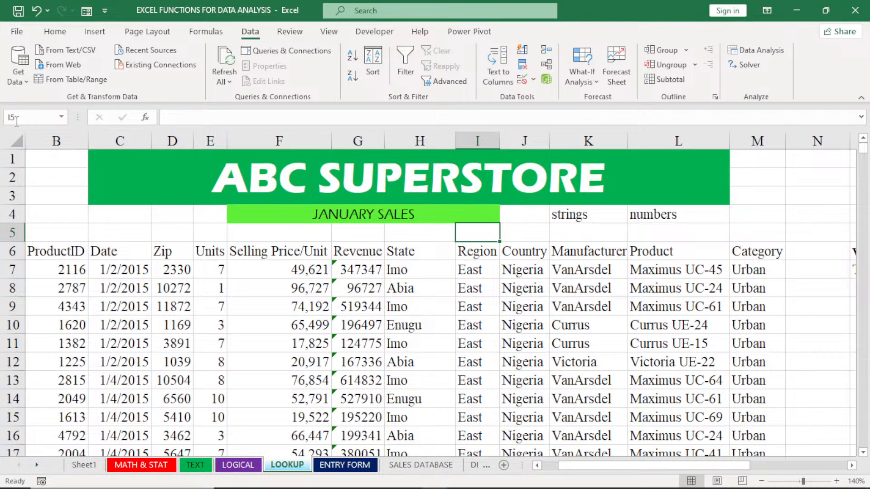
click(18, 32)
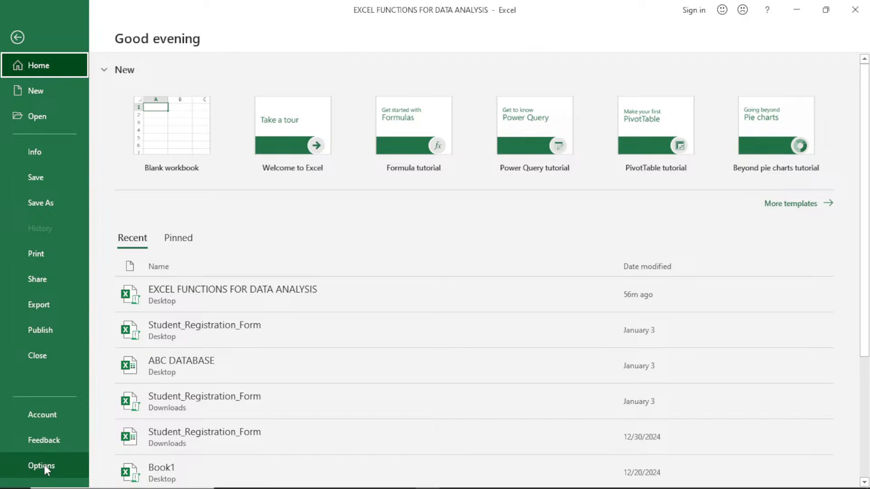
click(42, 466)
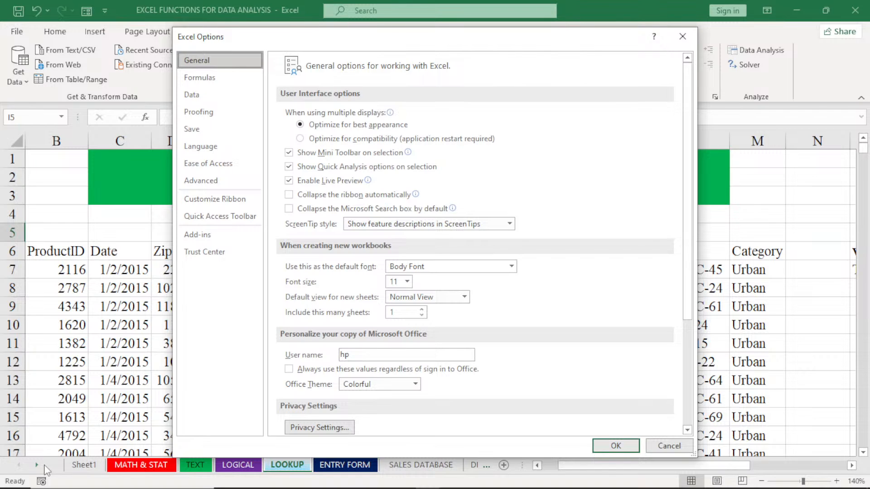
click(199, 237)
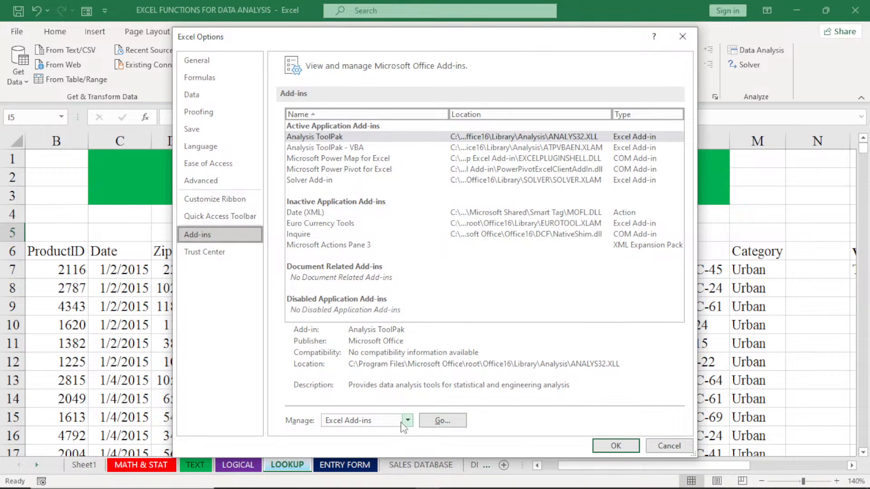
click(449, 422)
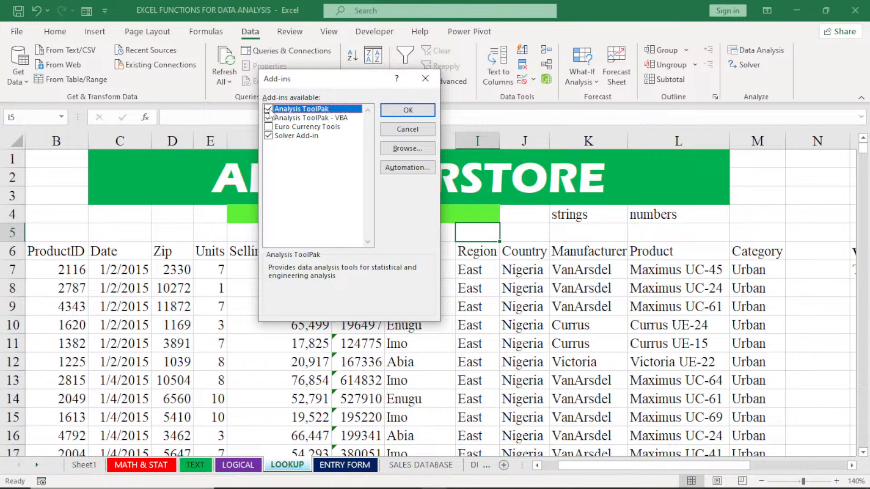
click(269, 117)
click(410, 111)
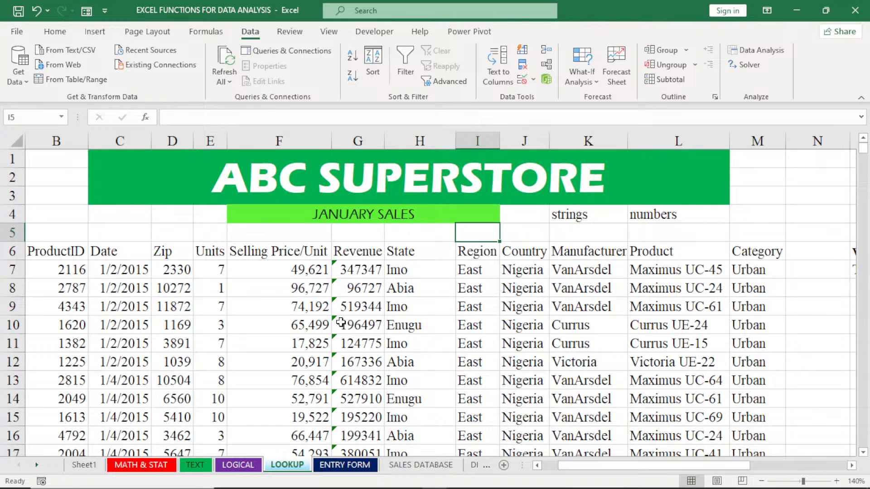
Start the Regression tool from the Data Analysis tools
click(269, 309)
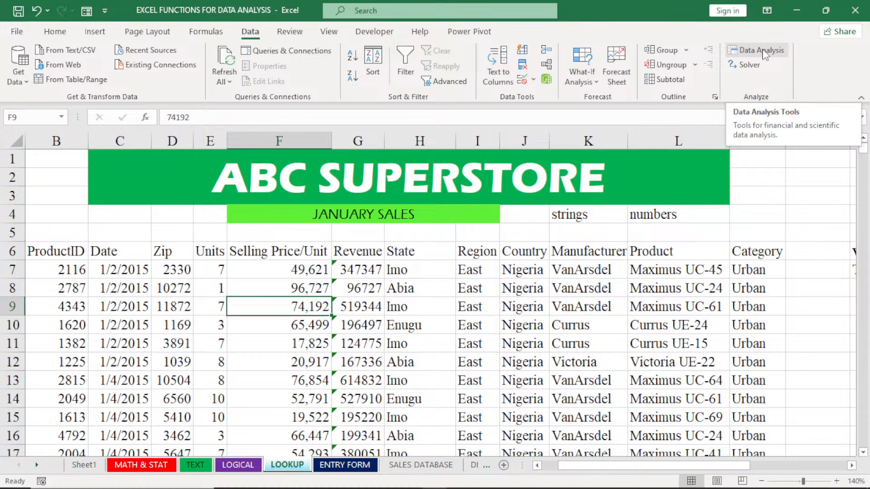
click(763, 50)
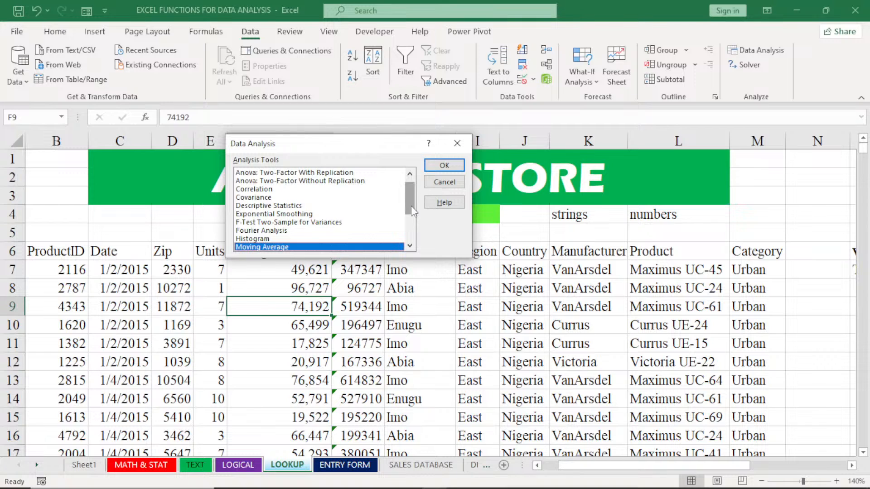
drag(412, 205, 413, 242)
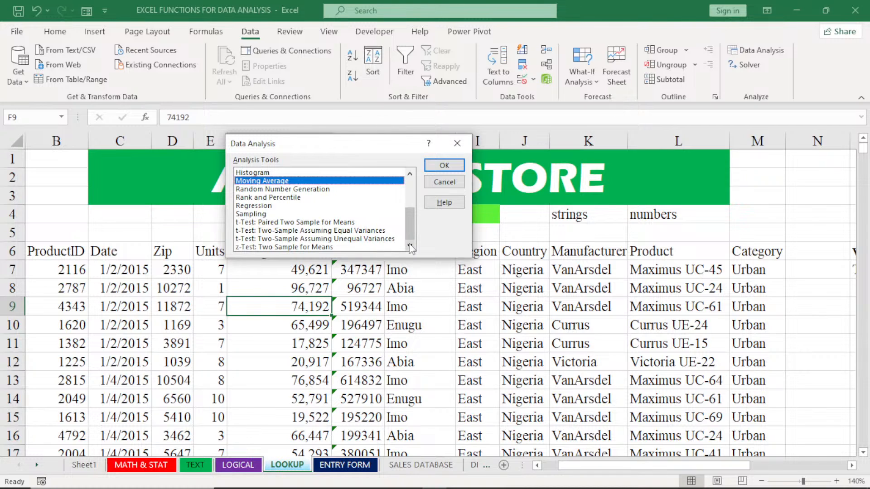
click(253, 206)
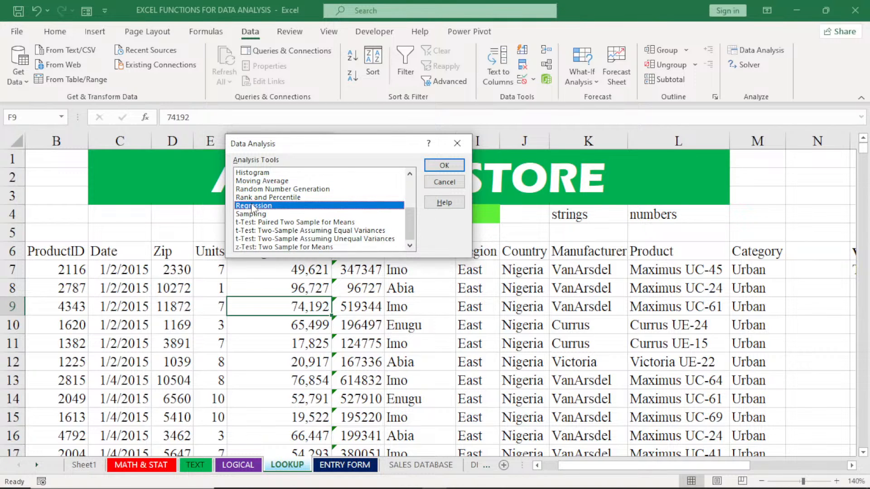
click(444, 166)
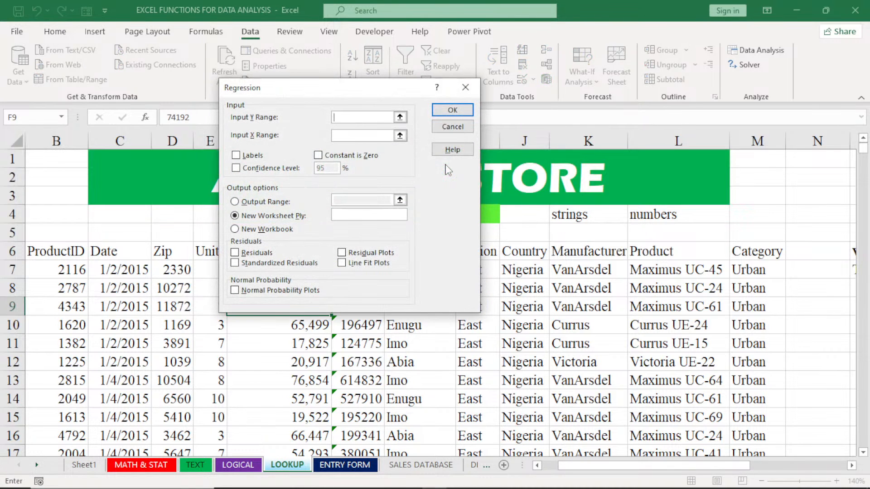
drag(333, 92, 593, 84)
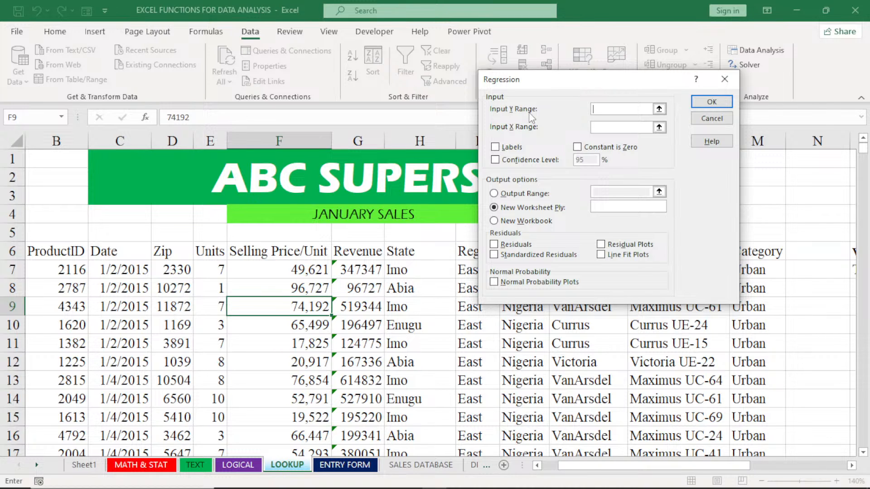
click(358, 255)
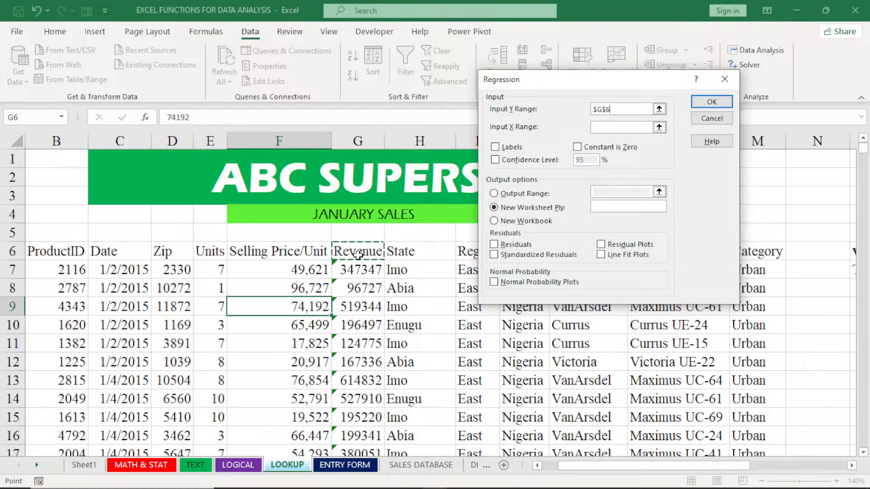
key(ctrl+shift+Down)
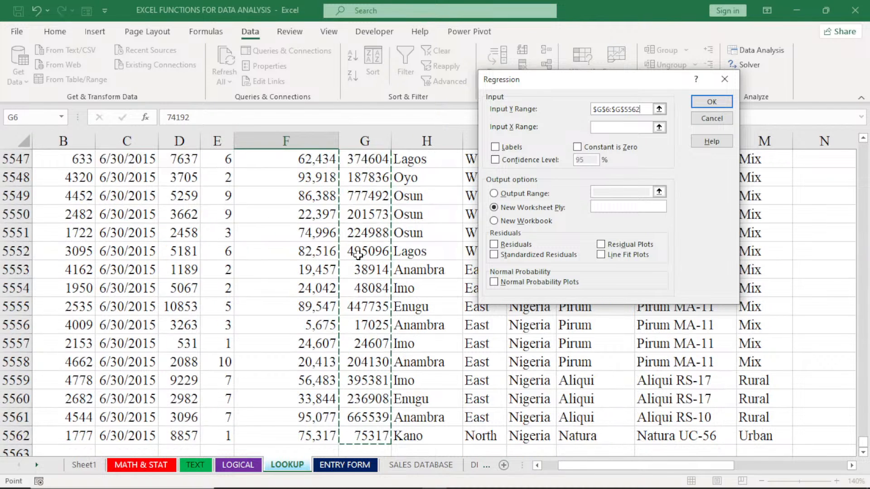
click(606, 127)
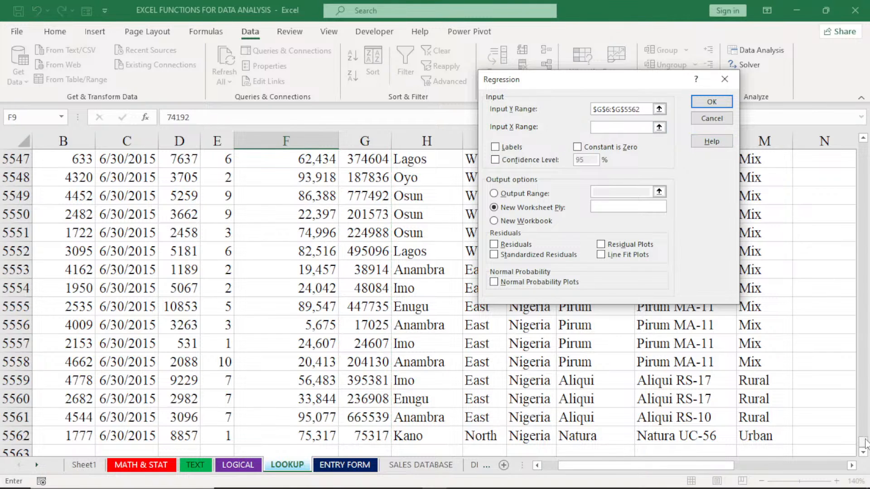
drag(865, 442, 865, 138)
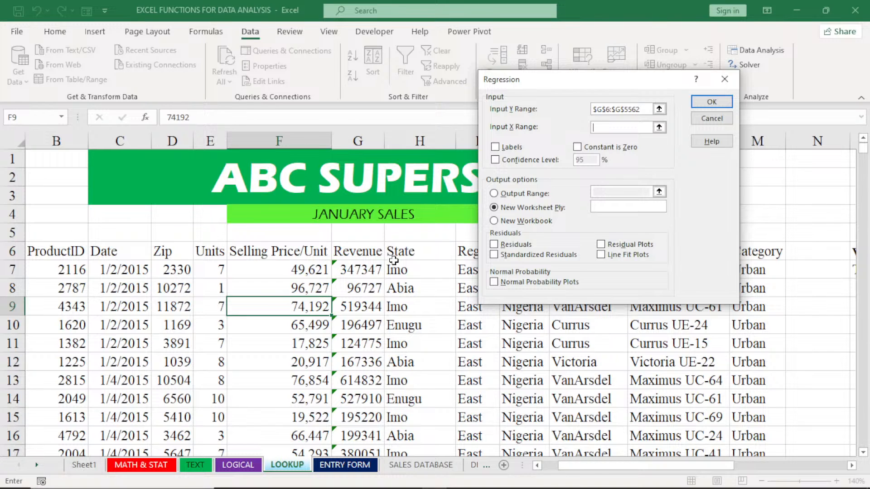
click(292, 251)
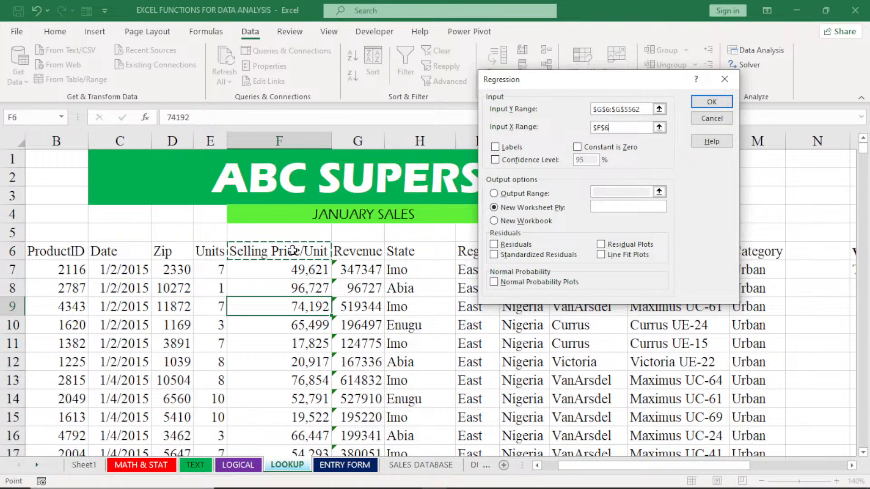
key(Left)
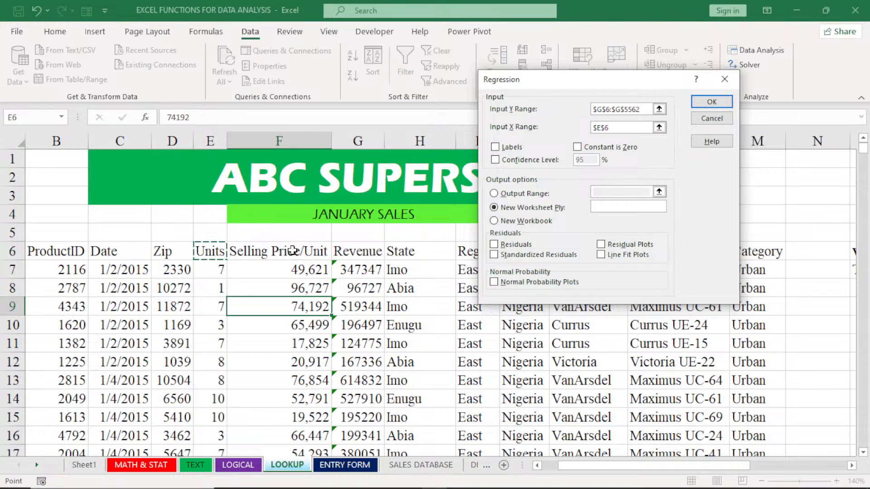
key(shift+Down)
click(275, 252)
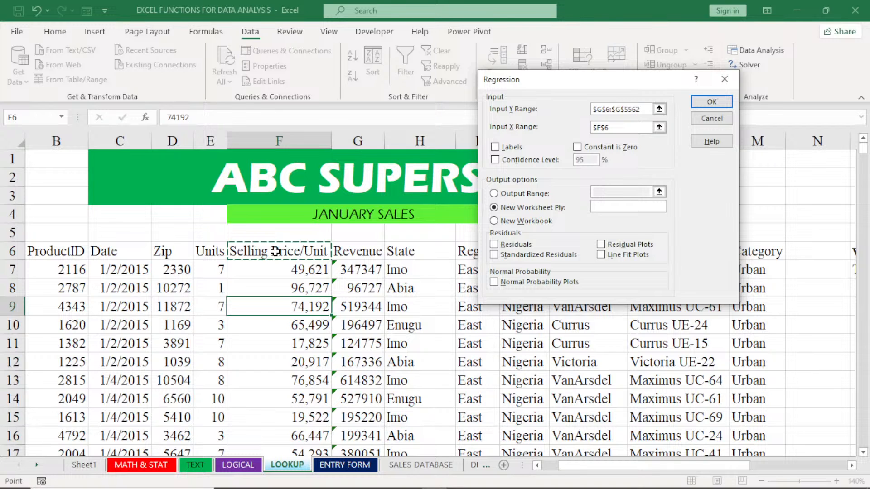
key(ctrl+shift+Down)
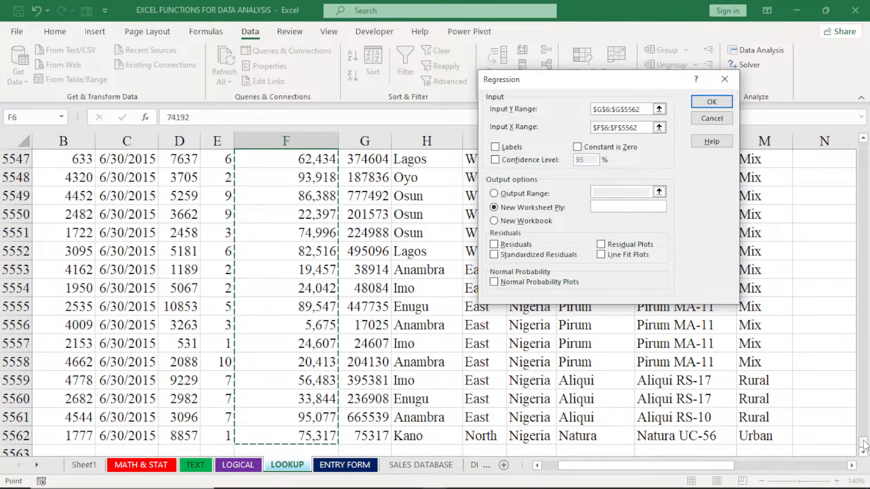
drag(863, 442, 865, 148)
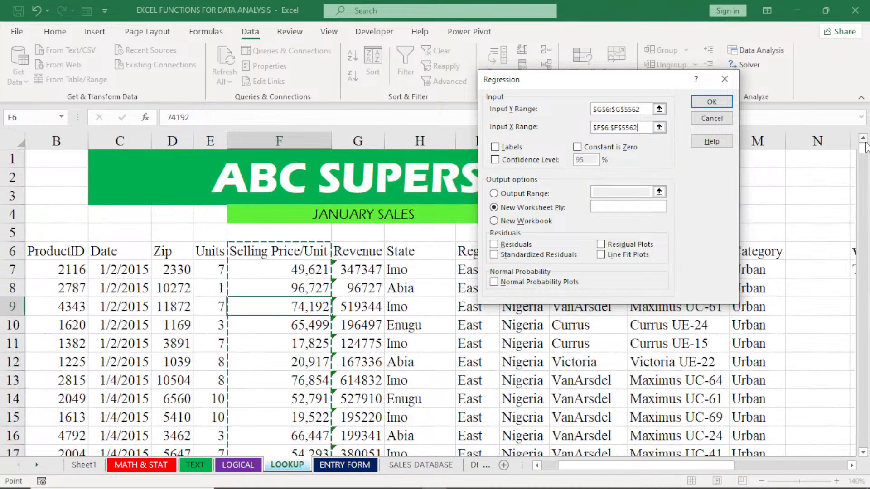
click(495, 148)
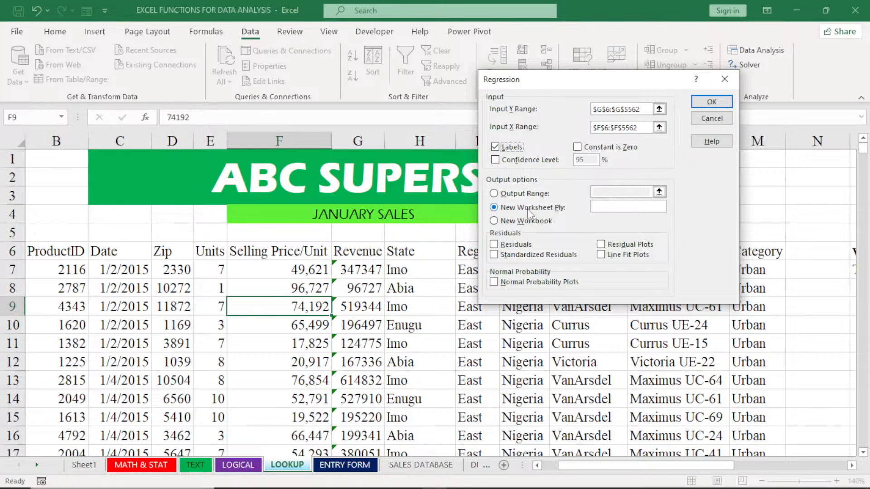
click(493, 245)
click(495, 283)
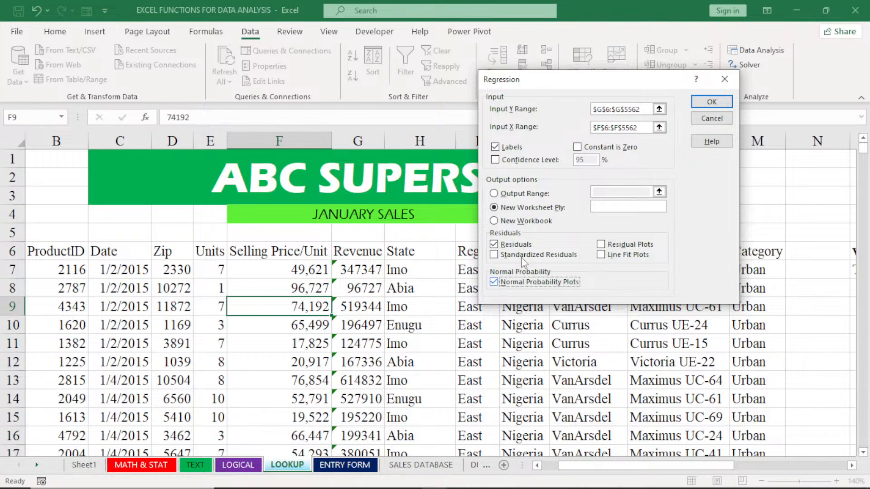
click(725, 80)
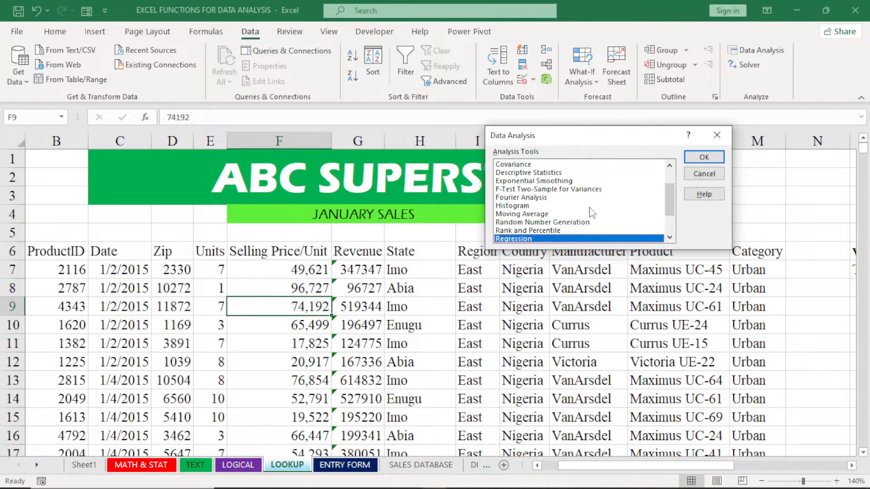
click(717, 134)
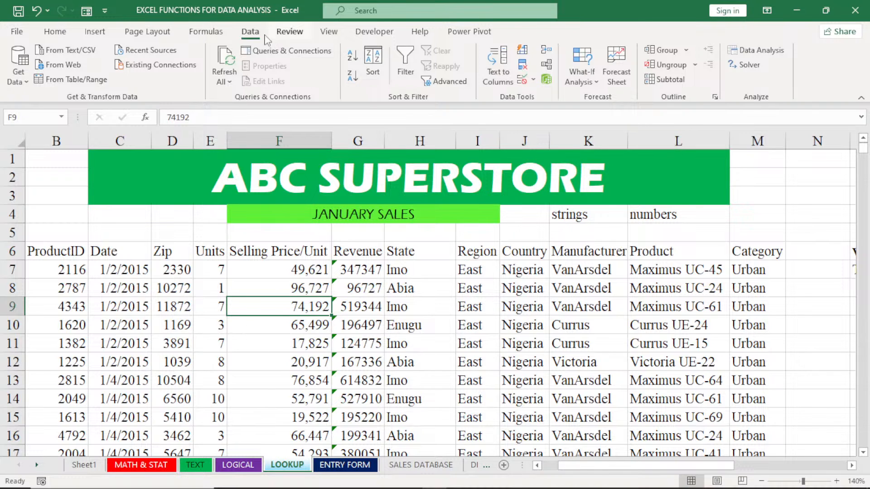
Reopen the Regression tool from Data Analysis and set the Input Y Range to the Revenue values in $G$7:$G$5562
click(766, 52)
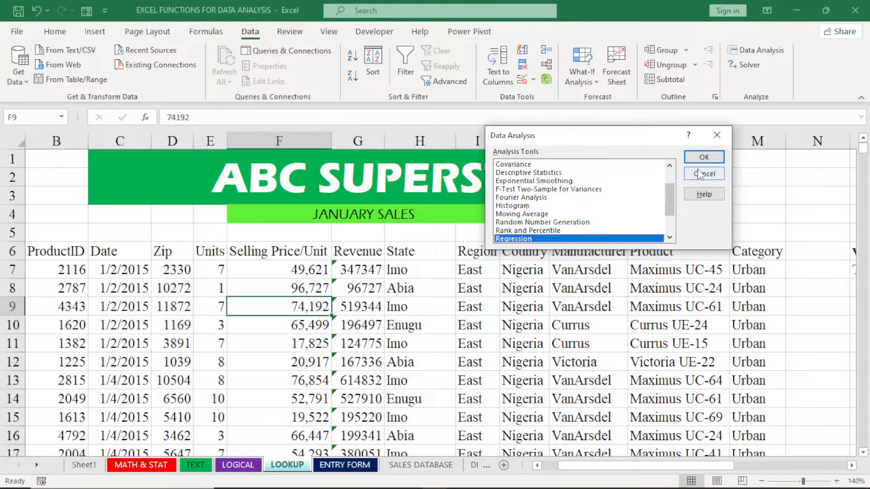
click(704, 157)
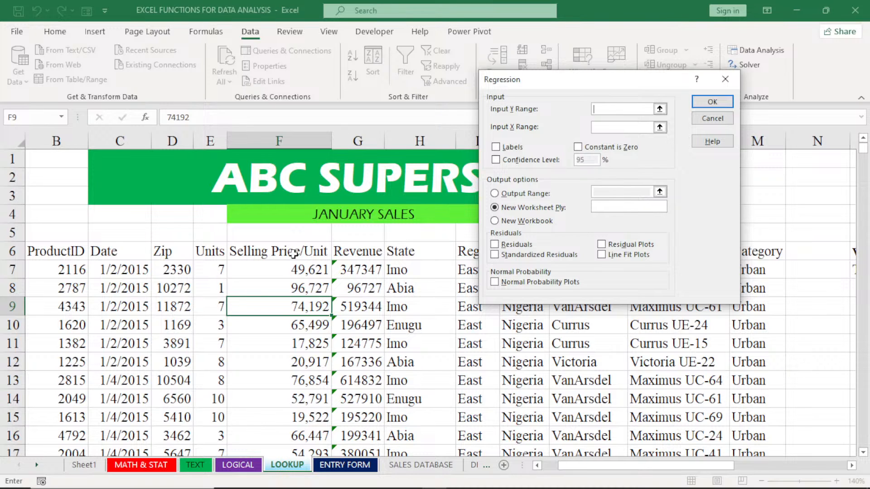
click(352, 263)
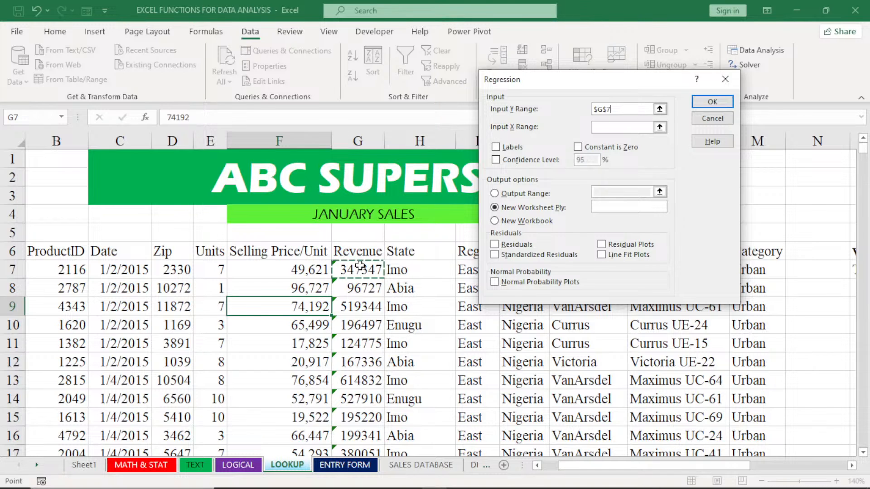
key(ctrl+shift+Down)
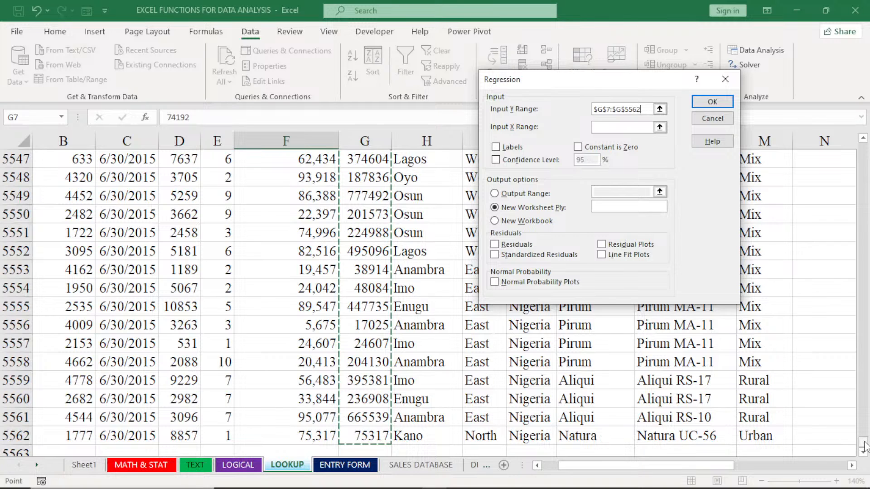
drag(863, 446, 861, 148)
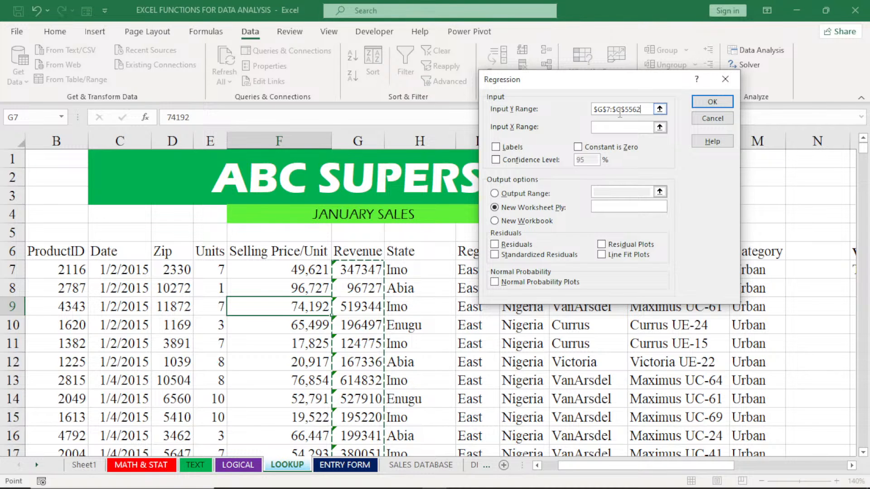
Set the regression's Input X Range to the Selling Price/Unit values in $F$7:$F$5562
click(610, 127)
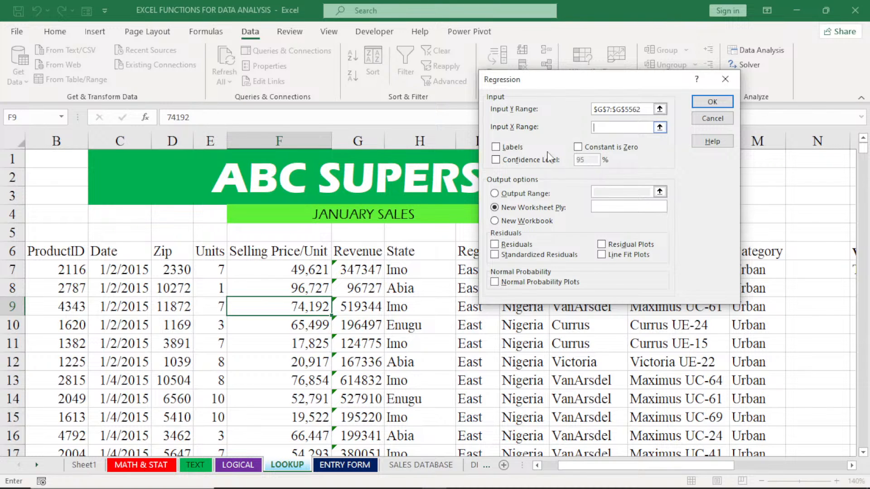
click(286, 269)
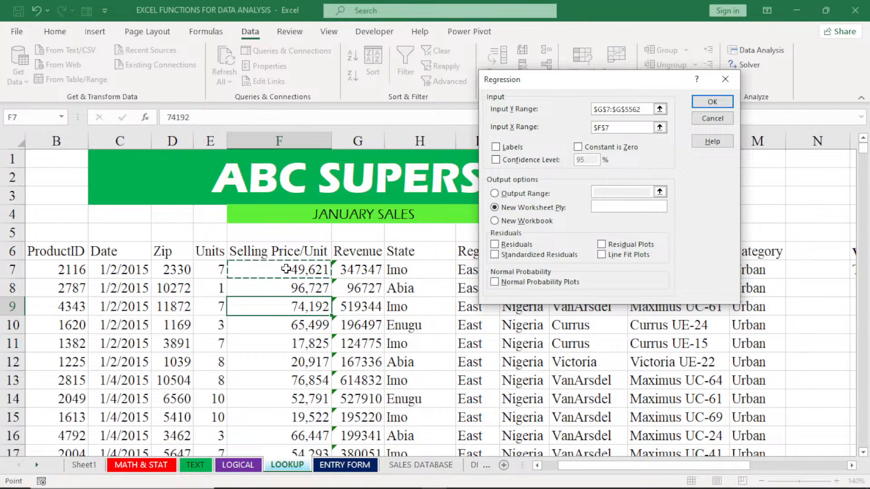
key(ctrl+shift+Down)
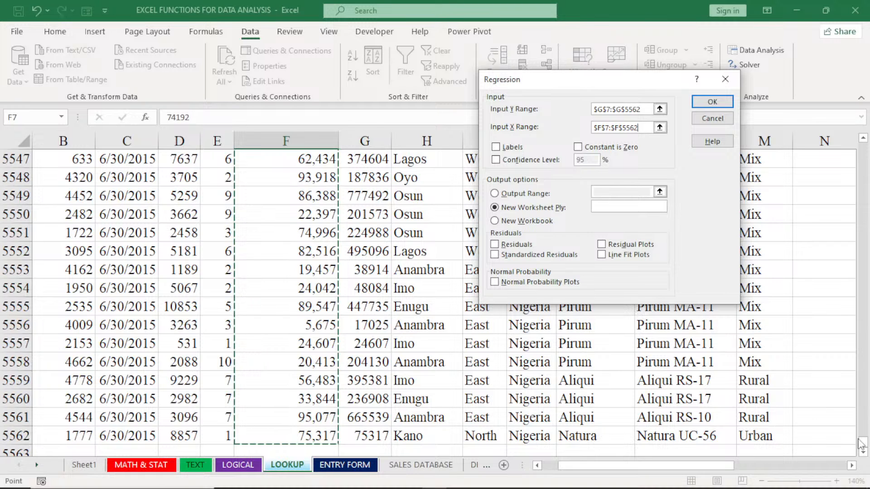
drag(861, 444, 862, 146)
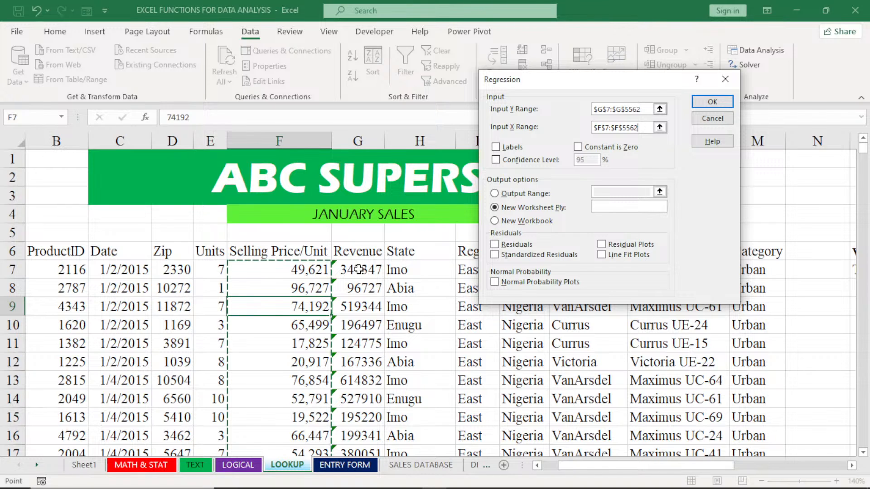
Enable Labels, Residuals and Normal Probability Plots, and run the regression with output to a new worksheet
click(495, 148)
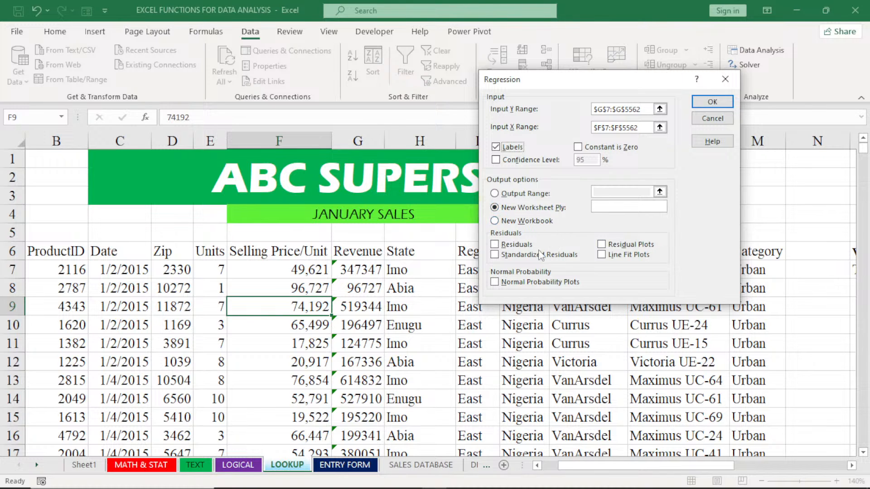
click(494, 247)
click(495, 282)
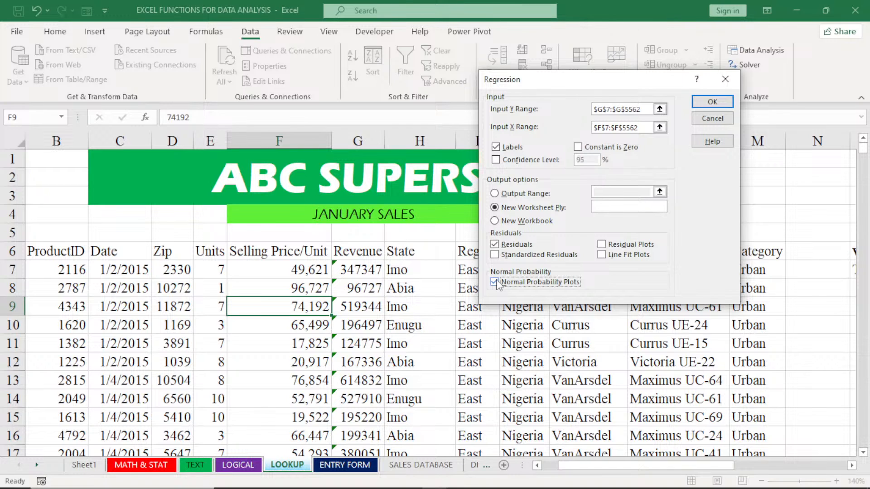
click(712, 104)
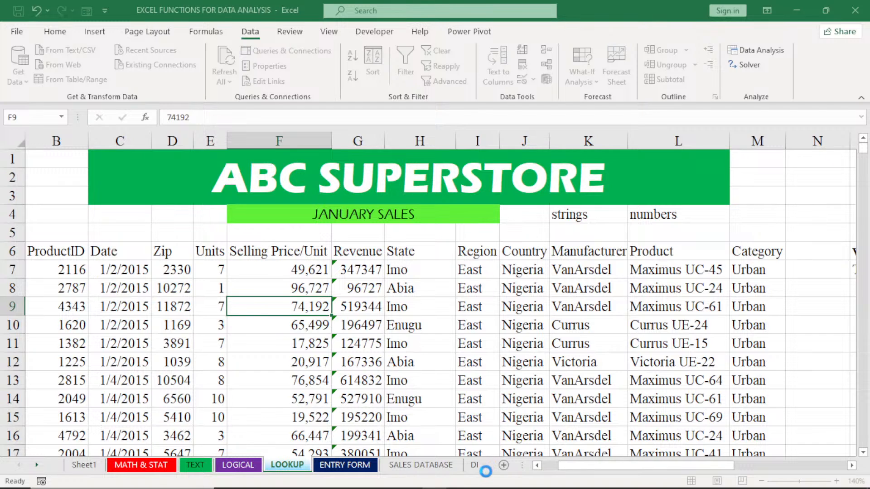
mouse_move(483, 481)
mouse_move(593, 478)
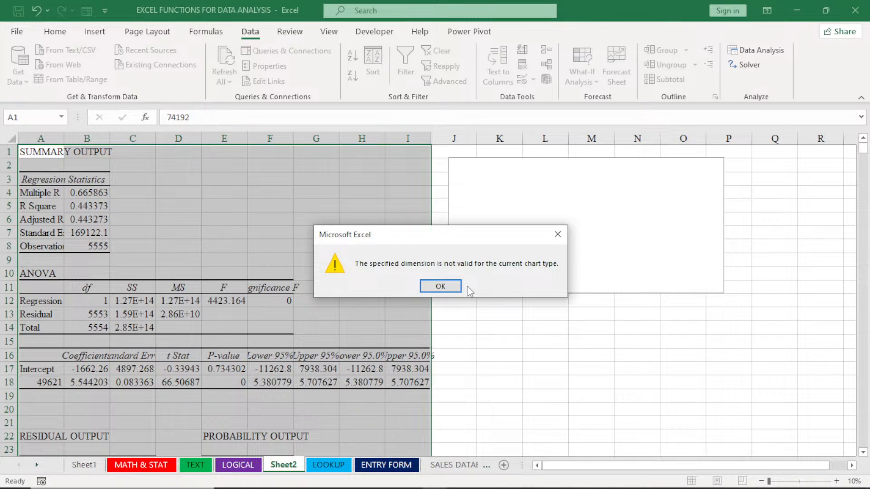
click(449, 287)
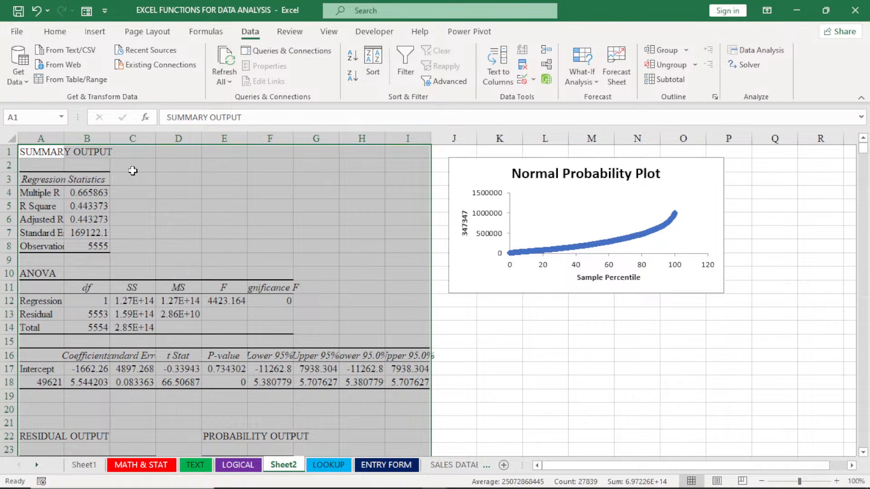
Auto-fit the widths of columns A through G and column I in the regression output to their contents
double_click(64, 134)
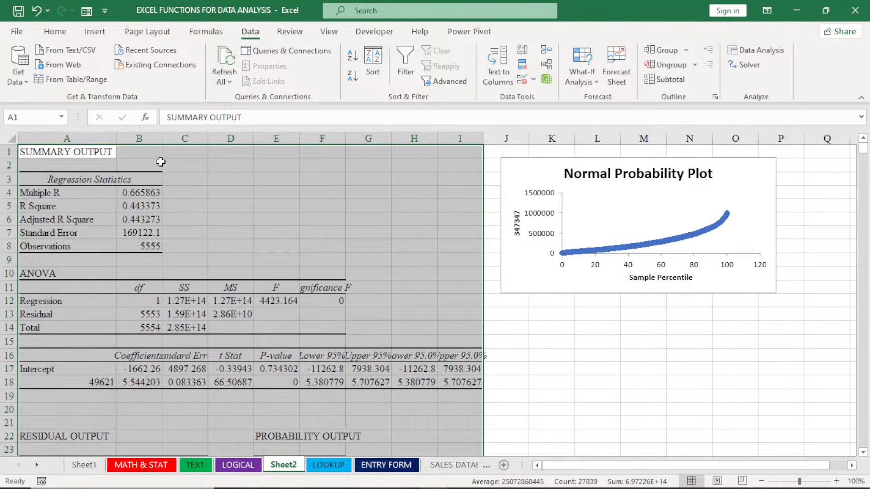
double_click(161, 138)
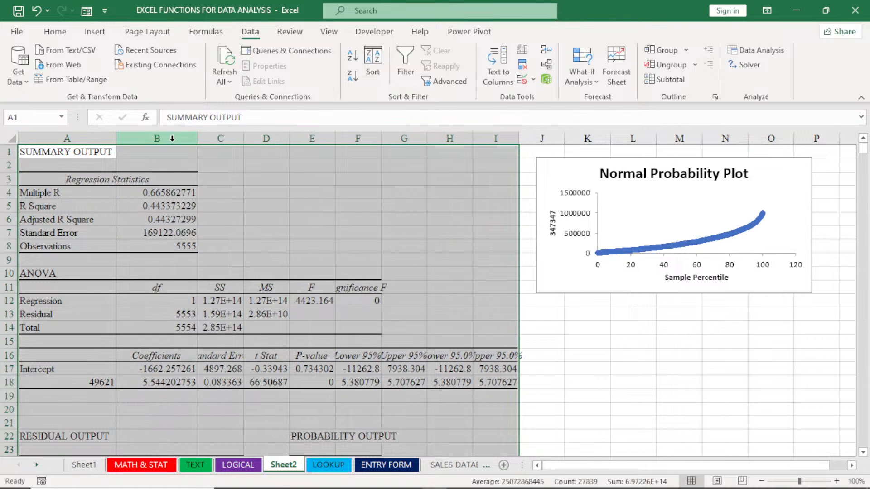
double_click(243, 138)
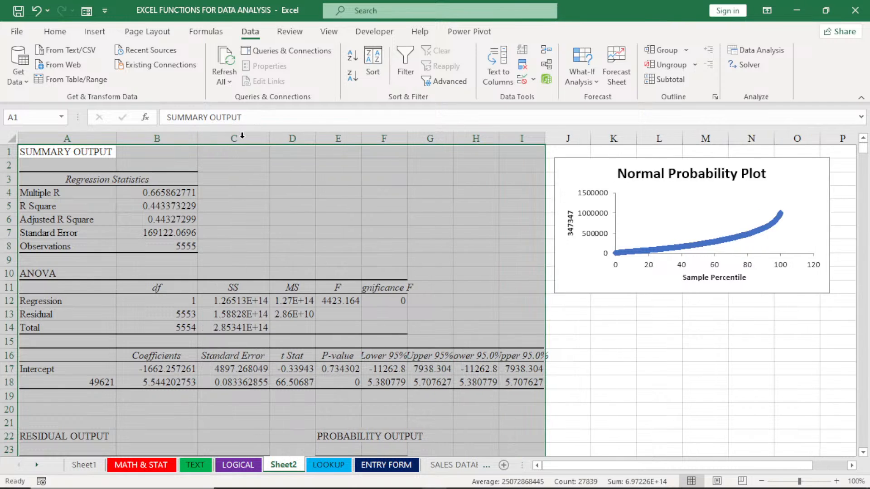
double_click(321, 141)
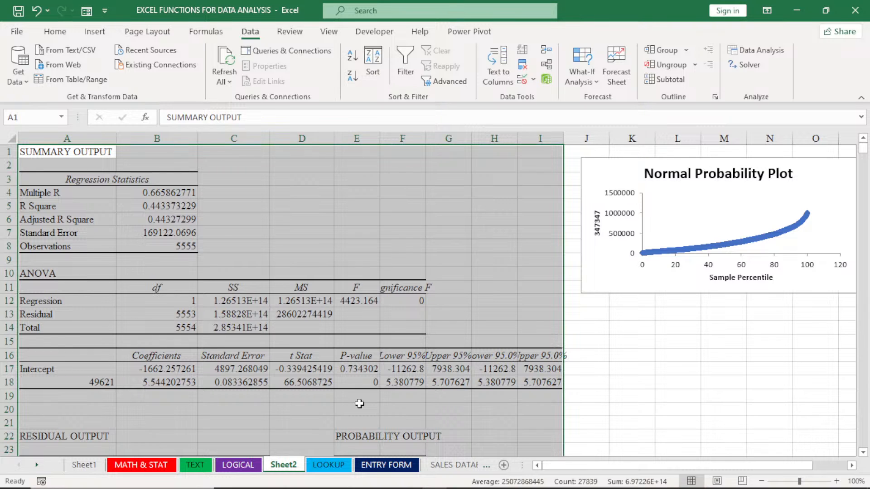
double_click(380, 141)
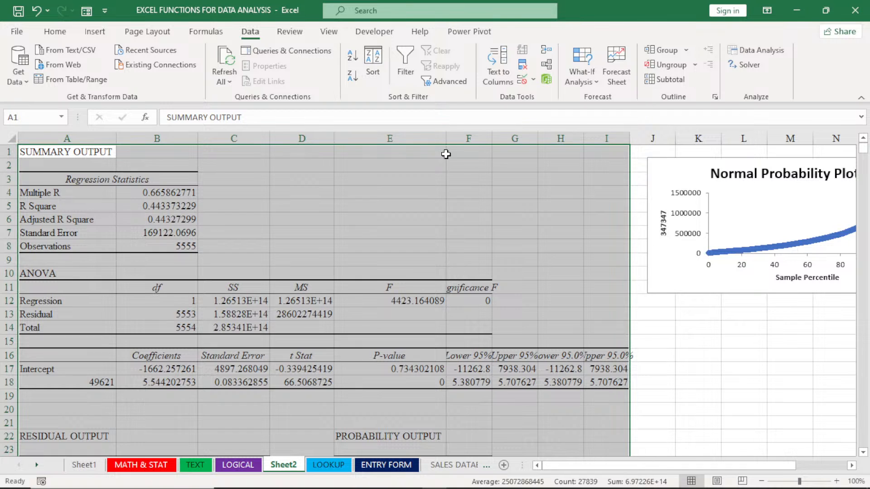
double_click(492, 141)
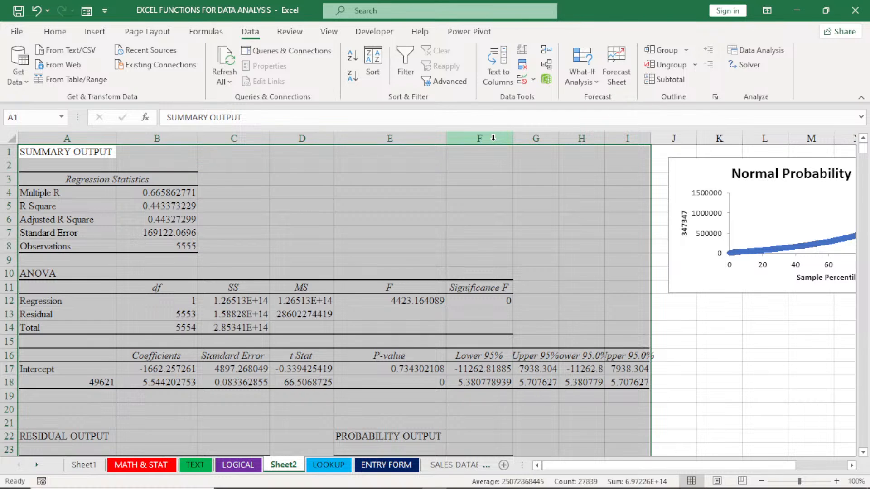
double_click(560, 140)
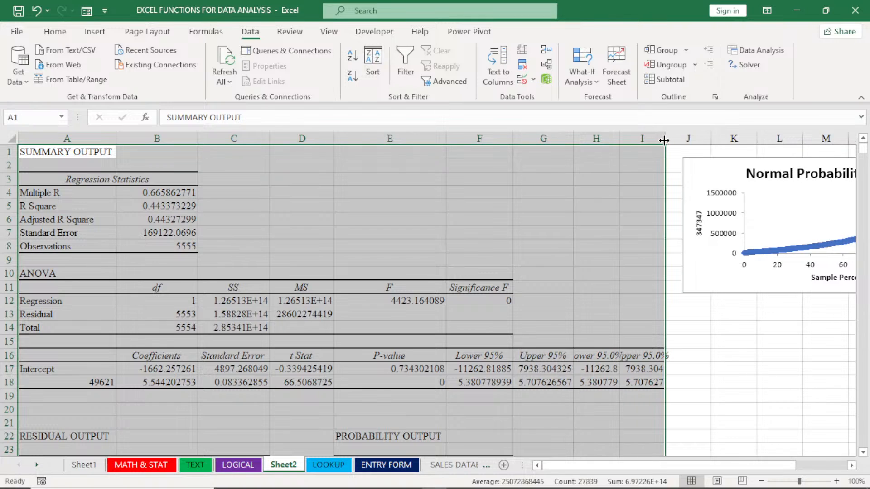
double_click(664, 140)
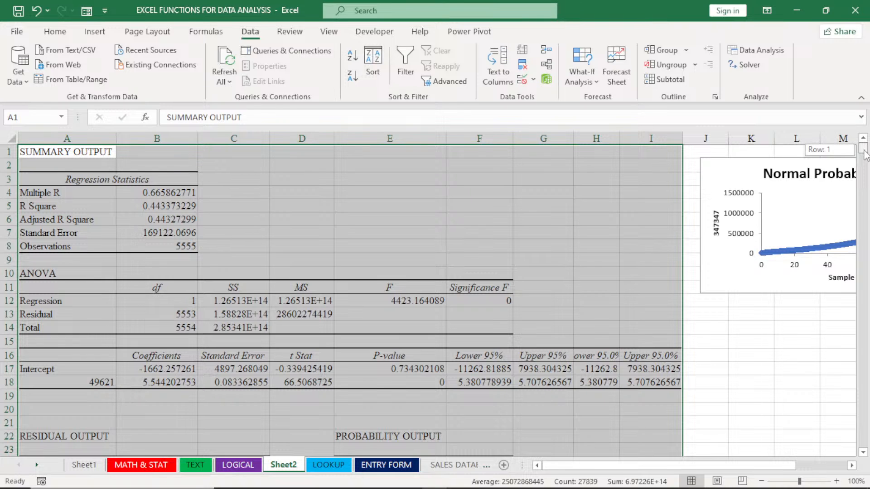
Look through the residual output and probability output tables down to the last observation, and return to the summary
mouse_move(864, 154)
mouse_down()
mouse_move(865, 162)
mouse_move(863, 150)
mouse_up()
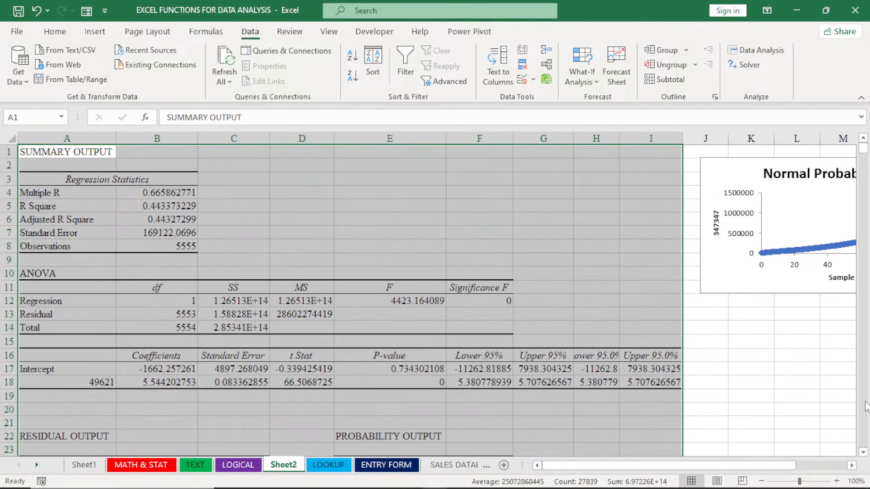
scroll(865, 407, down, 4)
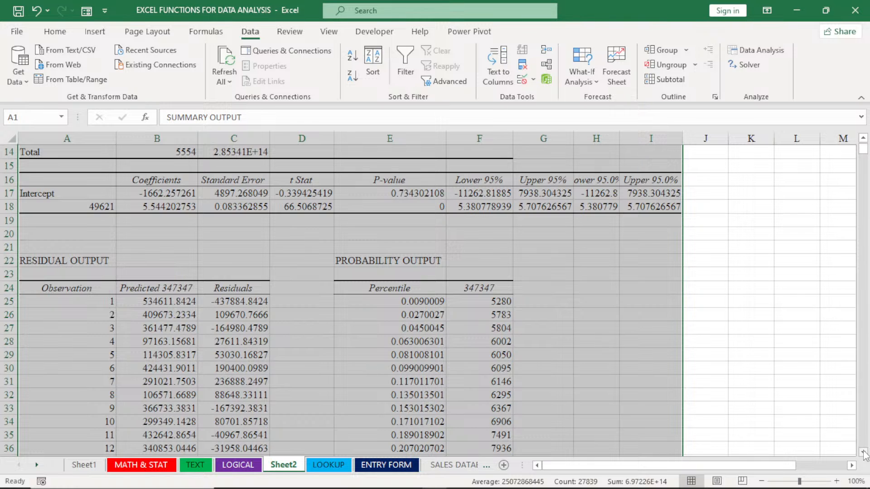
scroll(864, 455, down, 2)
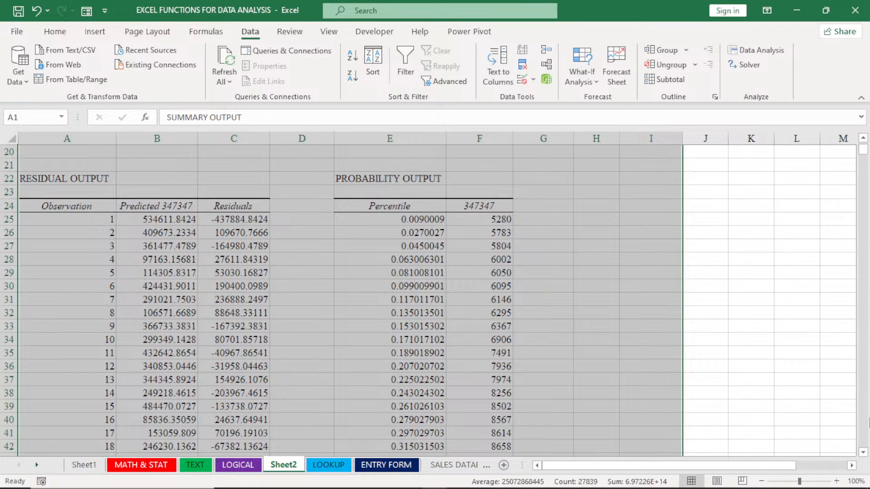
drag(864, 151, 868, 453)
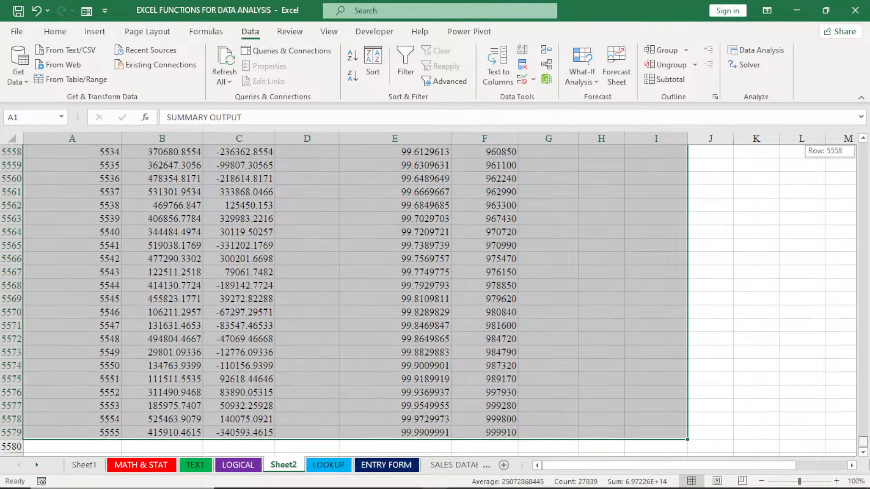
drag(868, 419, 868, 146)
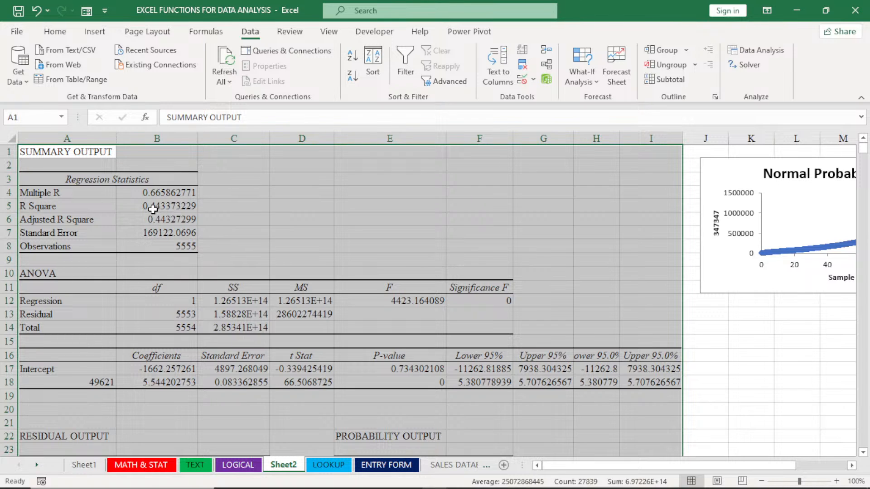
Examine the R Square, the Significance F, and the coefficients and P-values of the intercept and the predictor
click(197, 206)
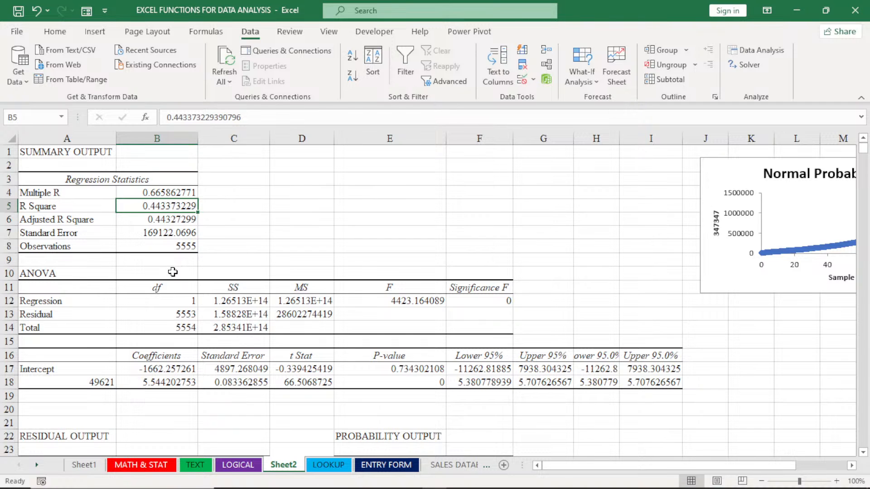
click(500, 301)
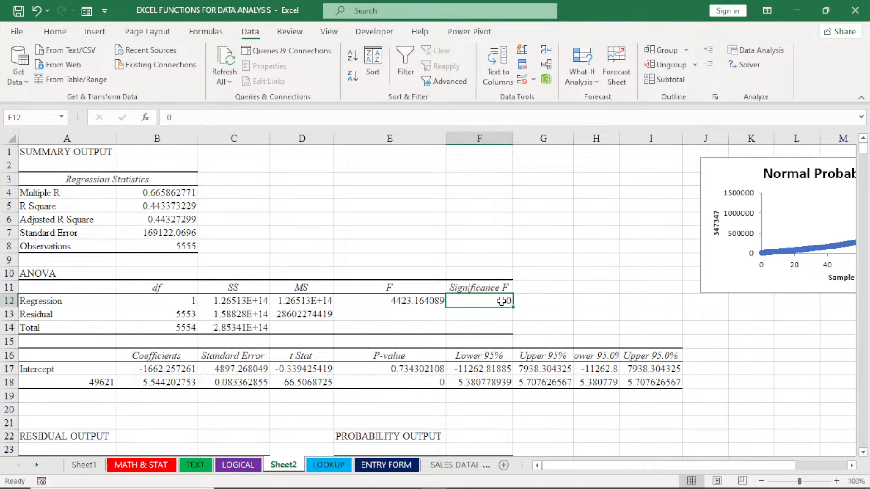
click(169, 370)
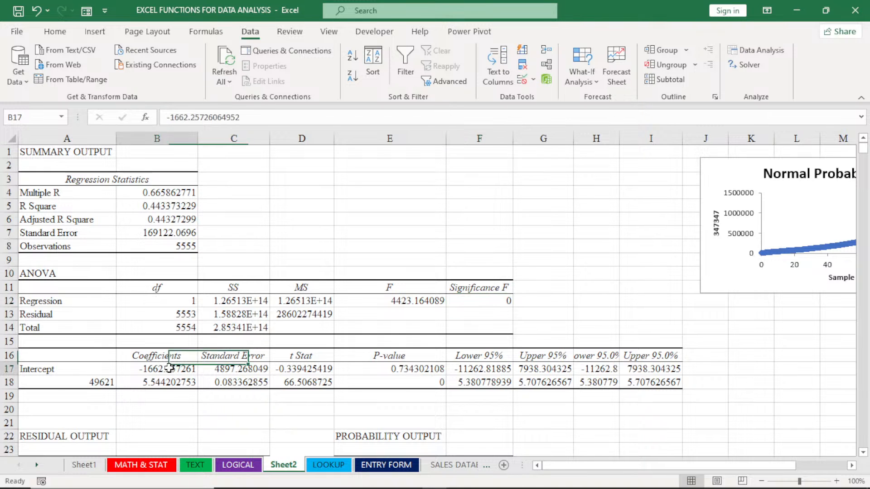
click(165, 380)
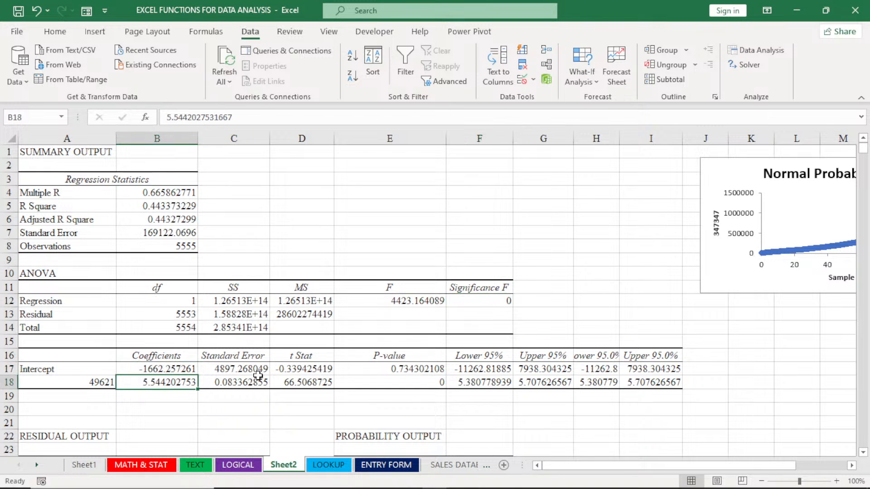
click(418, 373)
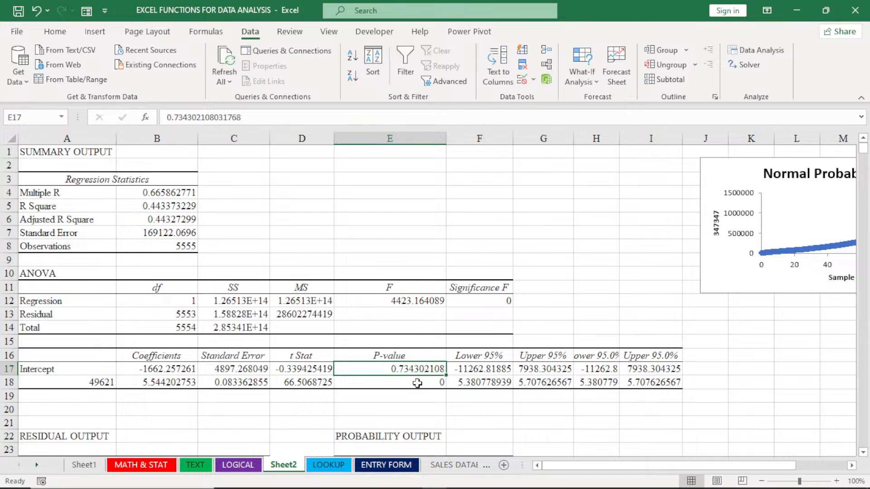
click(418, 383)
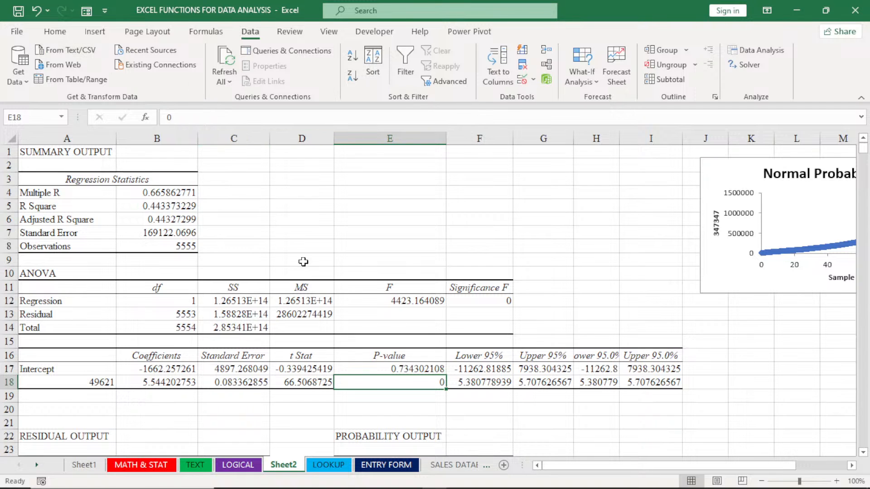
Add a new worksheet after the DEMO sheet and go to cell C4
click(249, 469)
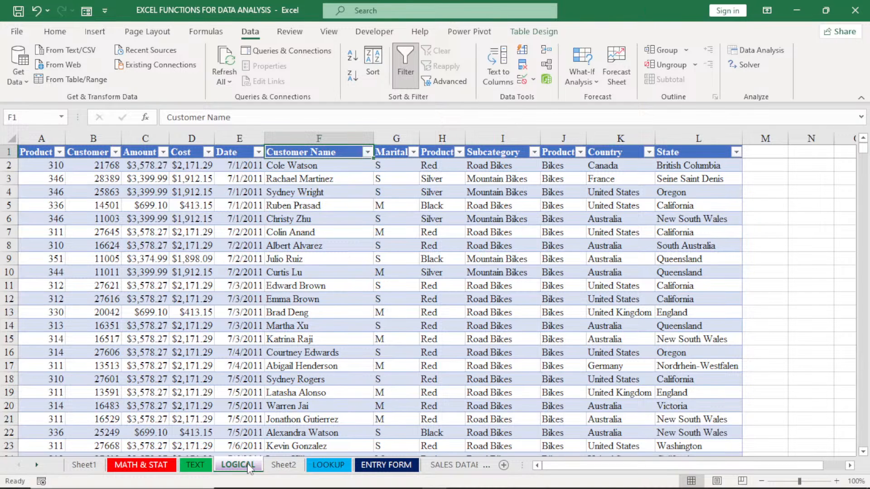
click(325, 467)
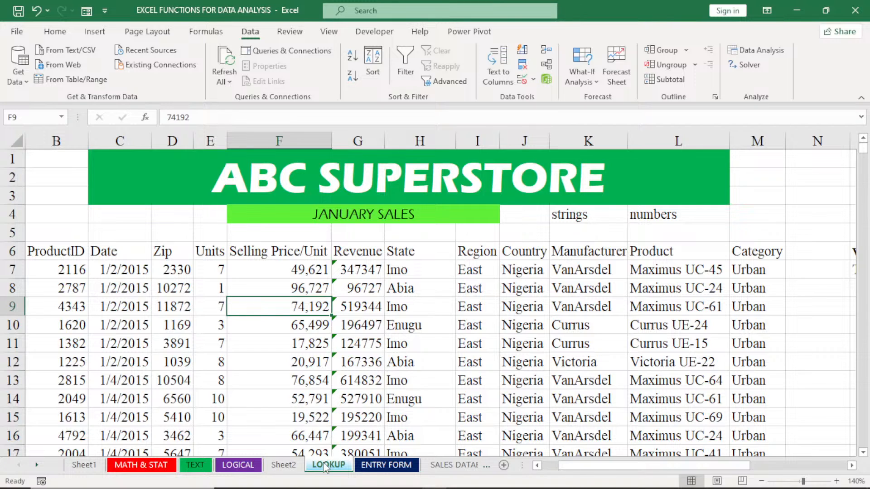
click(485, 467)
click(486, 467)
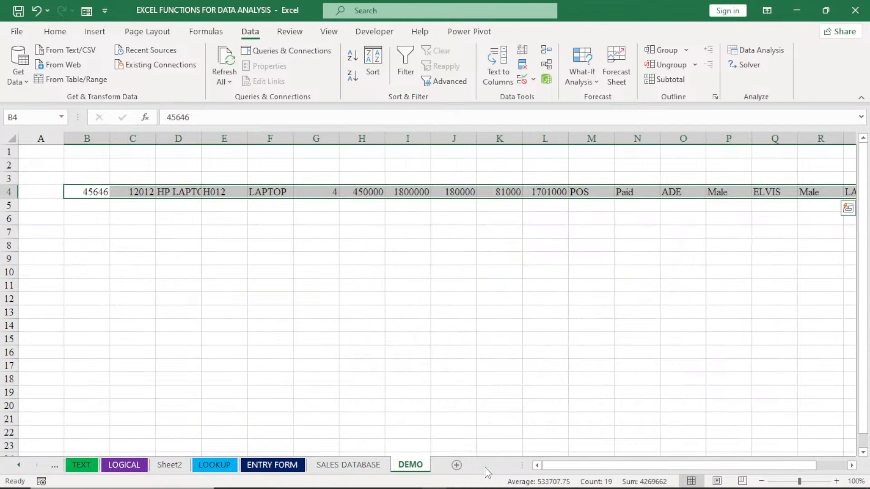
click(456, 466)
click(141, 193)
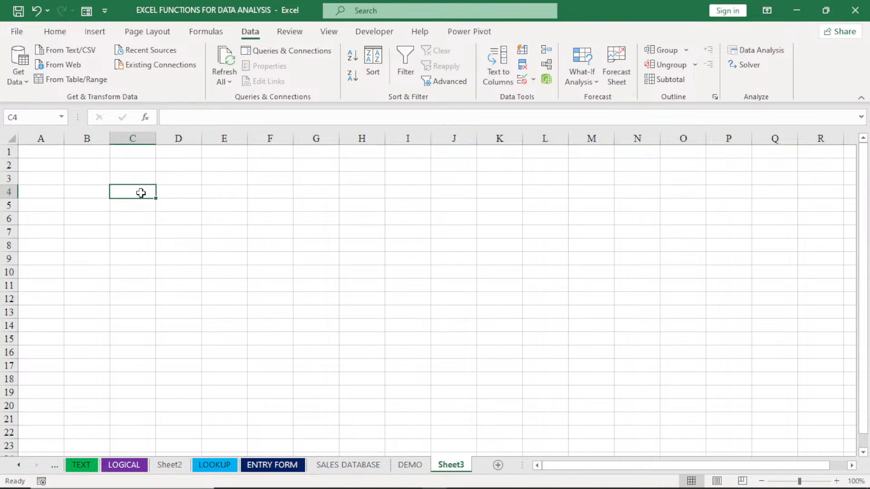
Enter the headers unit, s/u and revenue in cells C4 to E4, and select the range C4:E13
text(unit)
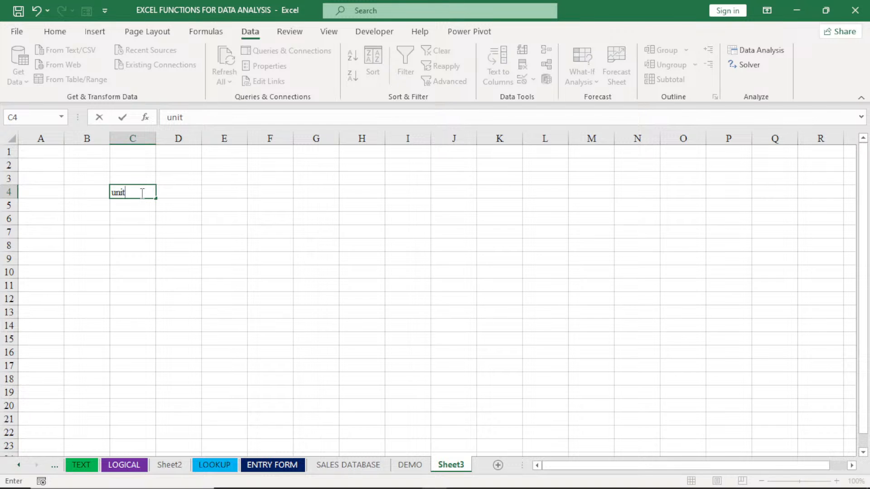
key(Tab)
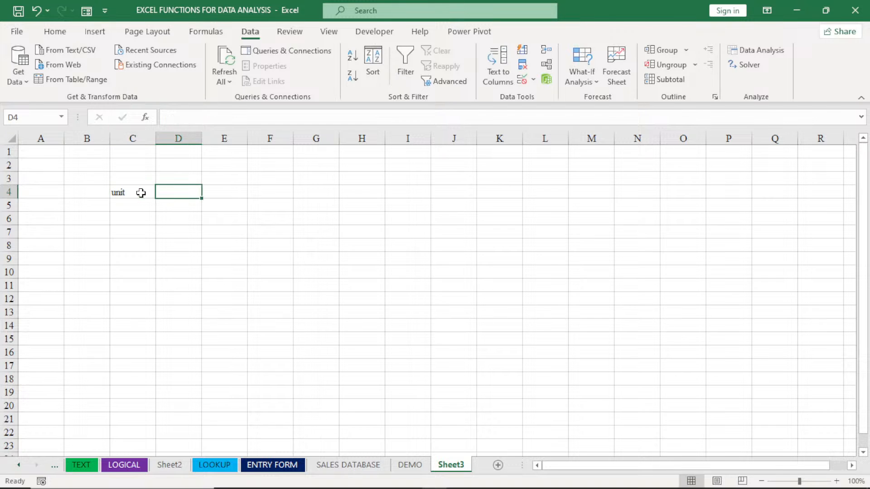
text(s/u)
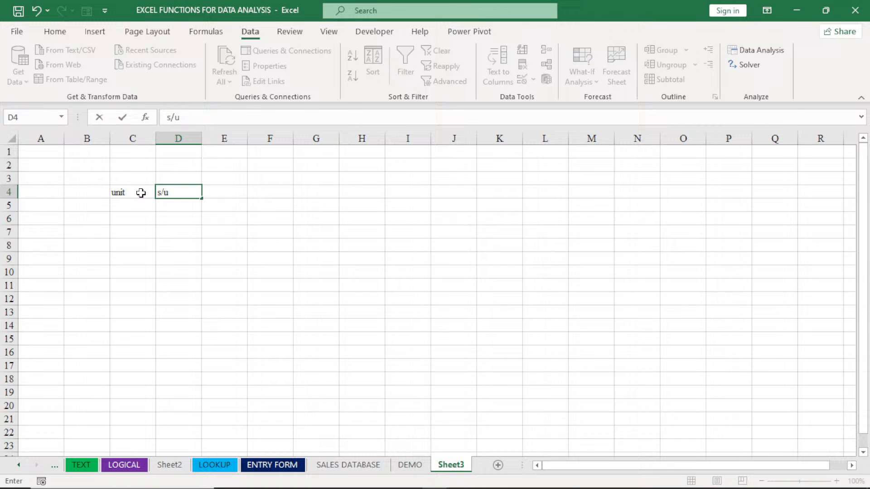
key(Tab)
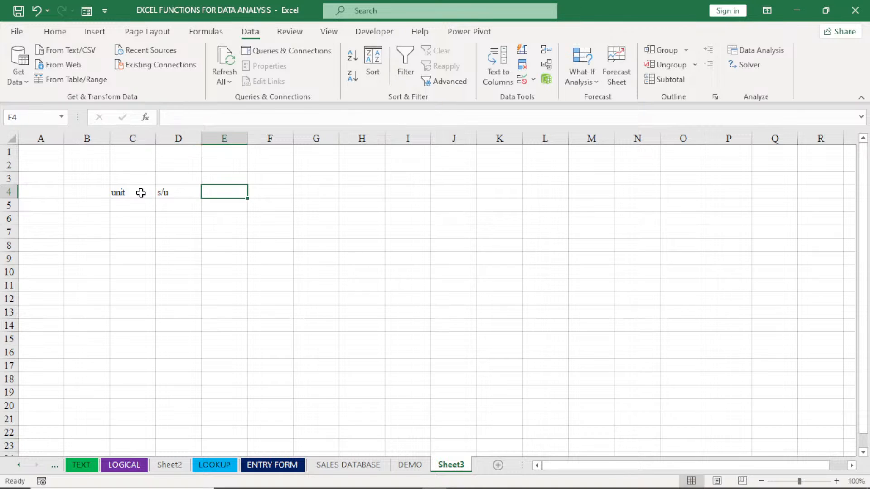
text(revenu)
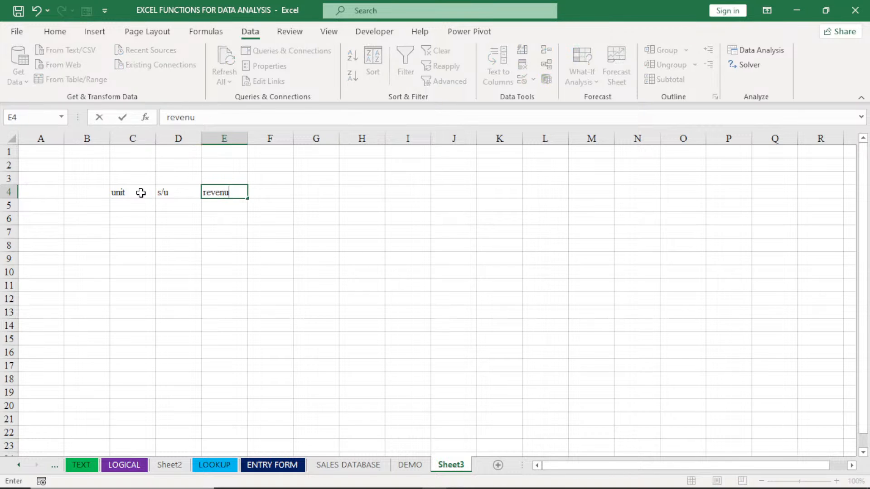
text(e)
click(127, 202)
click(163, 207)
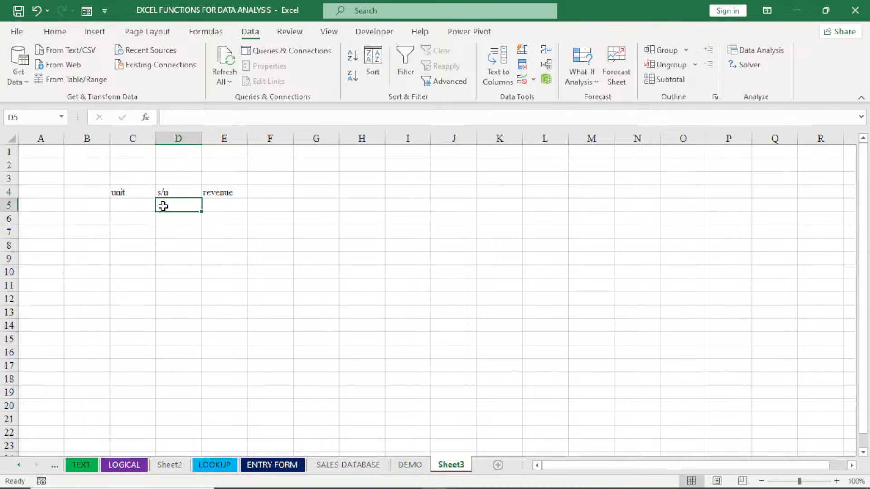
click(205, 206)
drag(118, 192, 221, 319)
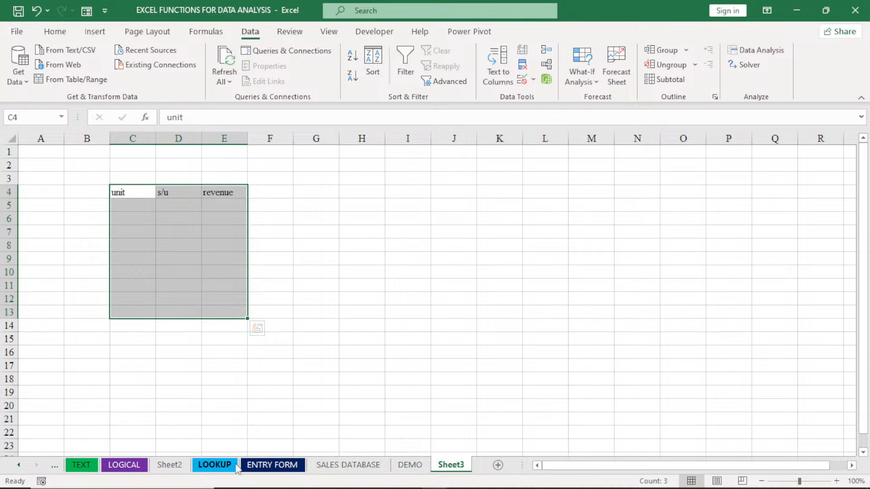
Open the Regression tool on the LOOKUP sheet and set Input X Range to $E$6:$F$5562, covering Units and Selling Price/Unit
click(220, 466)
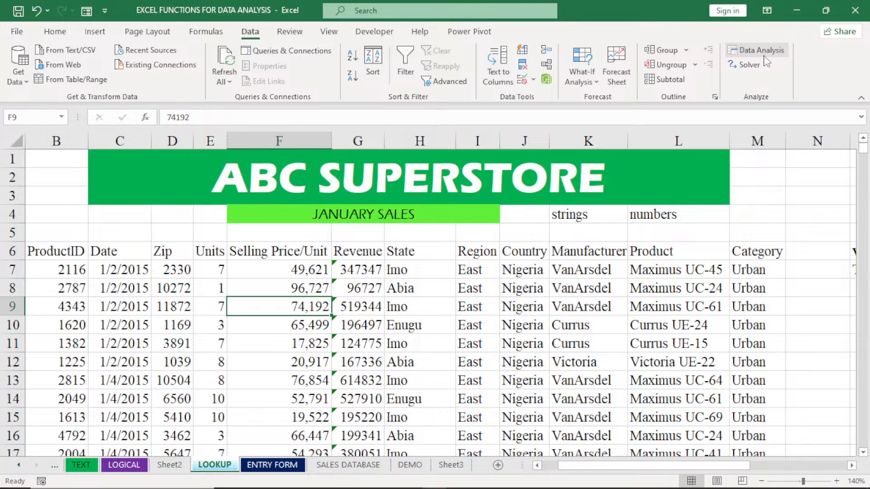
click(761, 52)
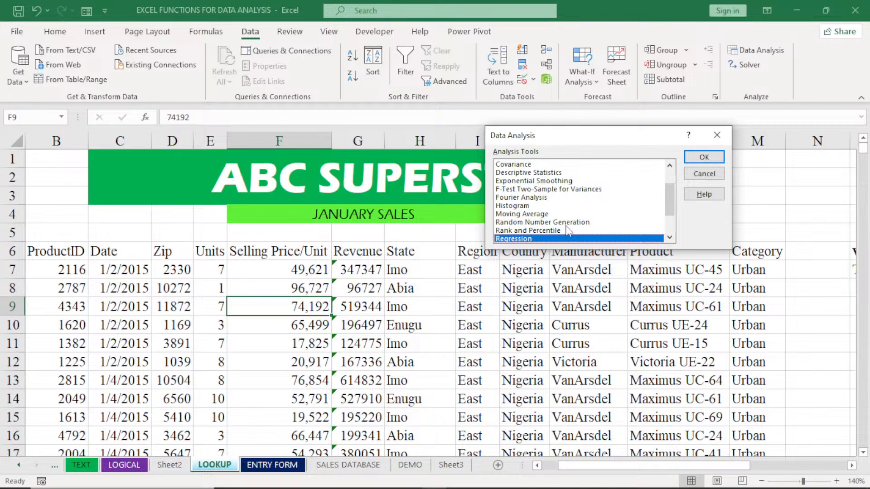
click(710, 159)
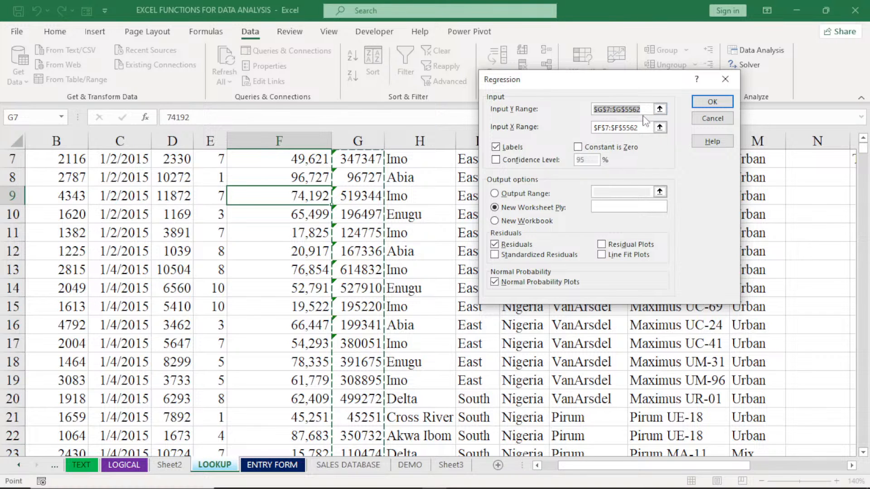
drag(641, 128, 590, 134)
key(BackSpace)
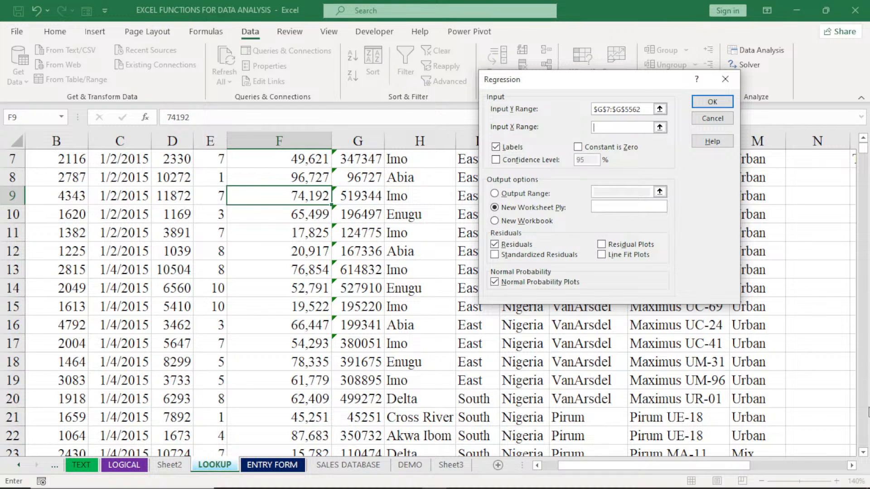
click(863, 138)
click(863, 138)
click(863, 138)
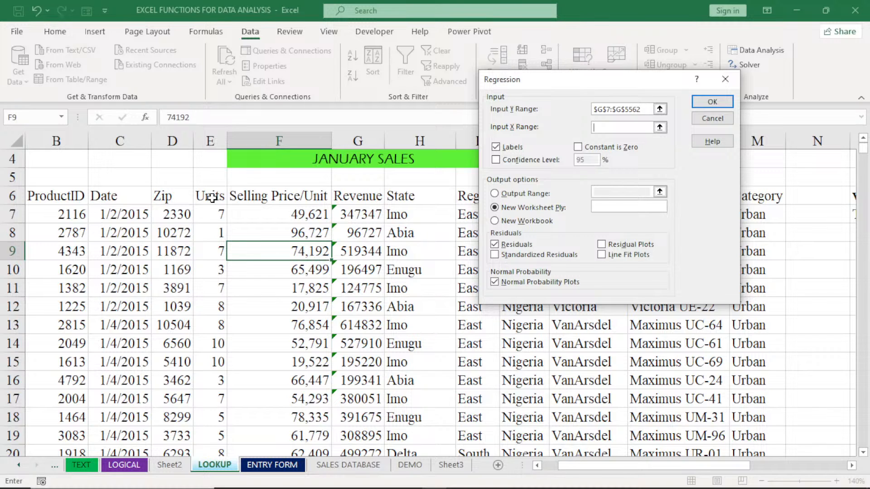
drag(212, 198, 260, 195)
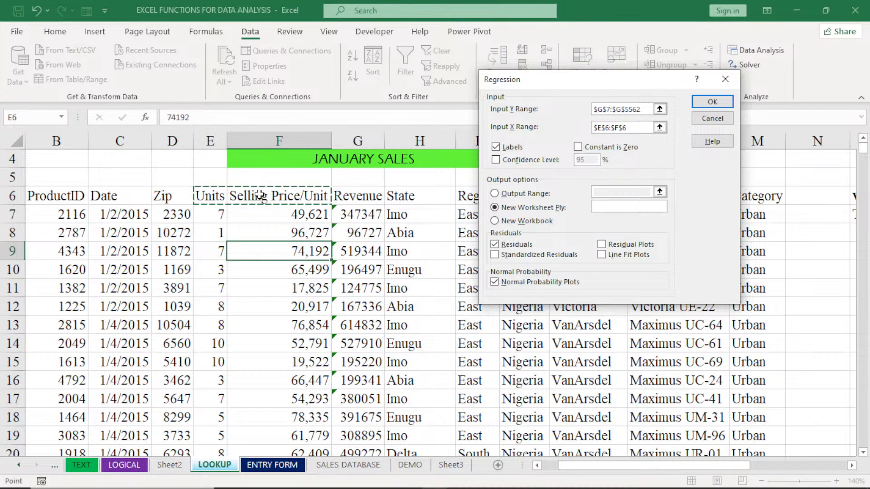
key(ctrl+shift+Down)
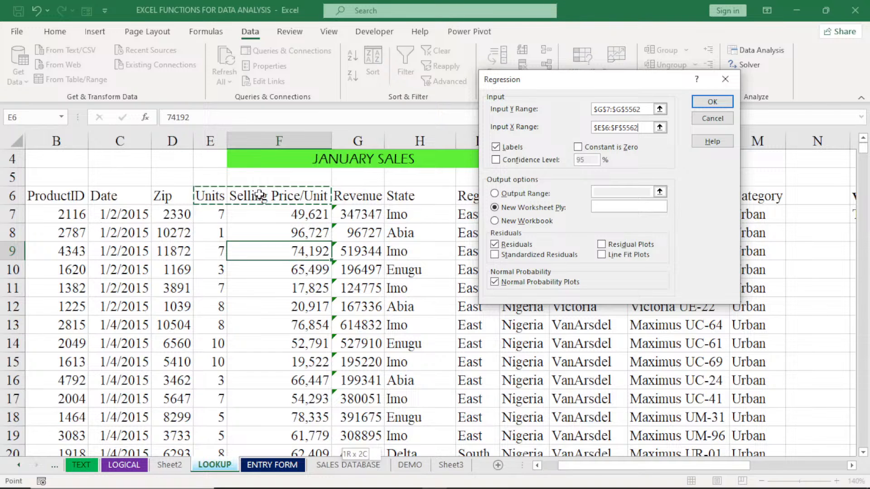
drag(865, 446, 869, 312)
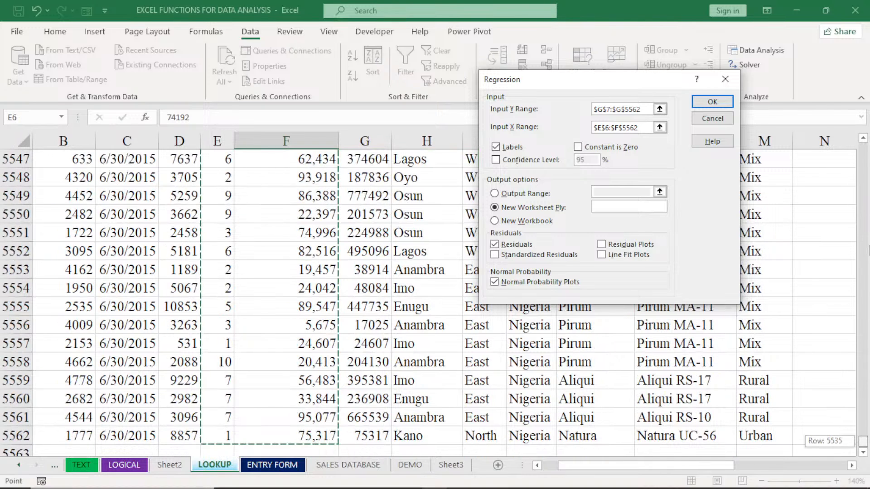
drag(869, 250, 865, 144)
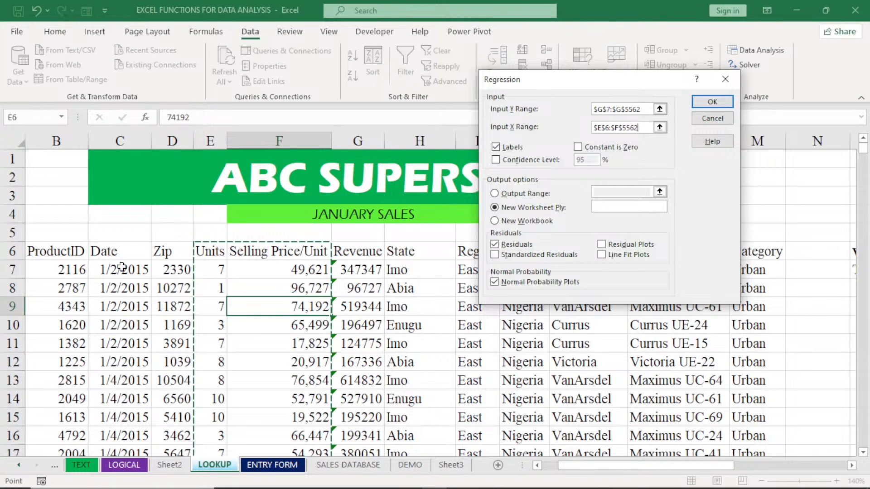
Try to run the regression with output to a new worksheet
double_click(494, 207)
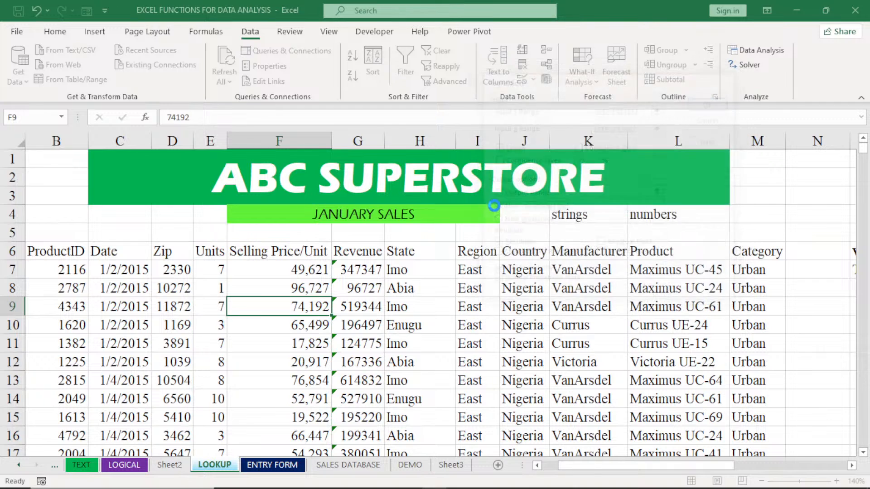
click(492, 241)
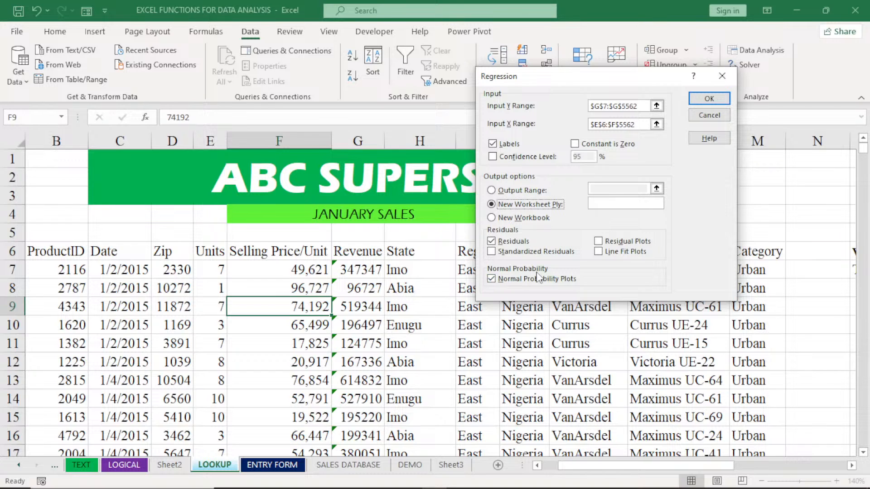
click(722, 102)
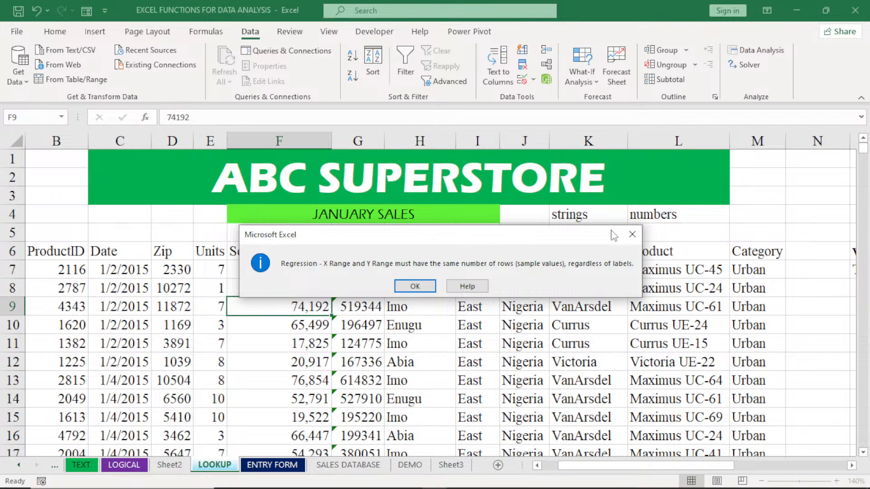
click(417, 287)
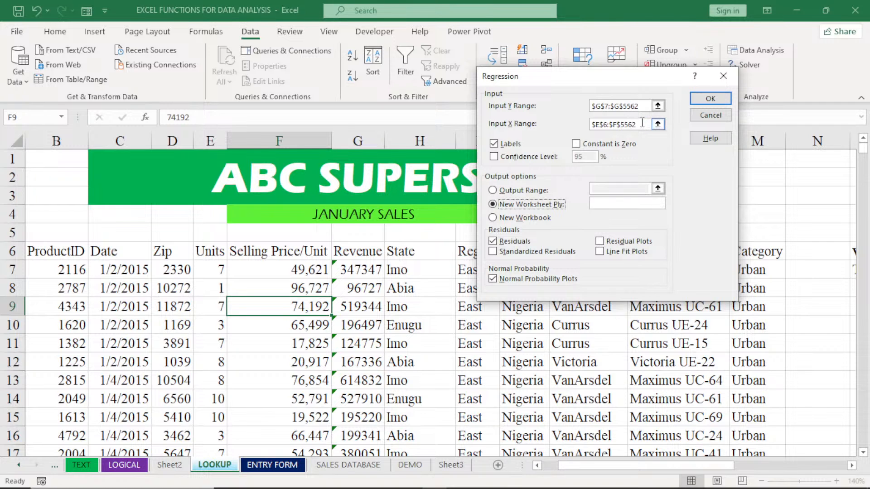
Set Input Y Range to $G$6:$G$5562 so it includes the Revenue header, and run the regression
click(641, 107)
double_click(641, 107)
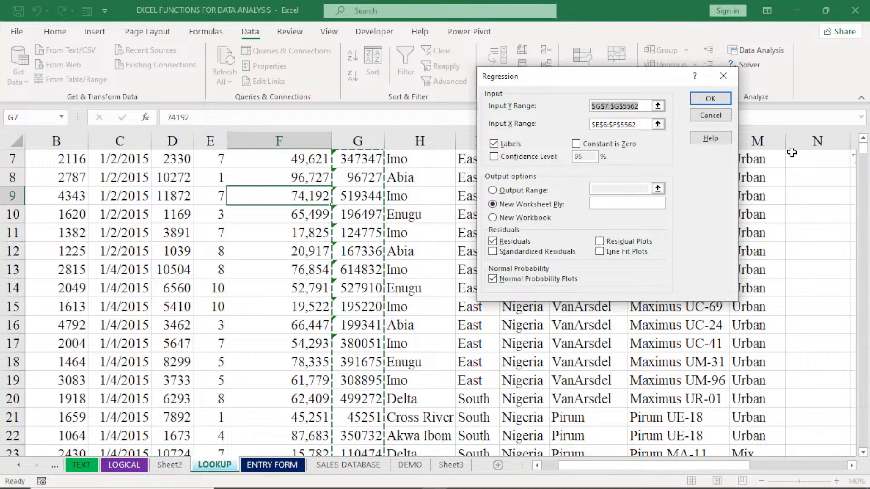
scroll(791, 152, up, 1)
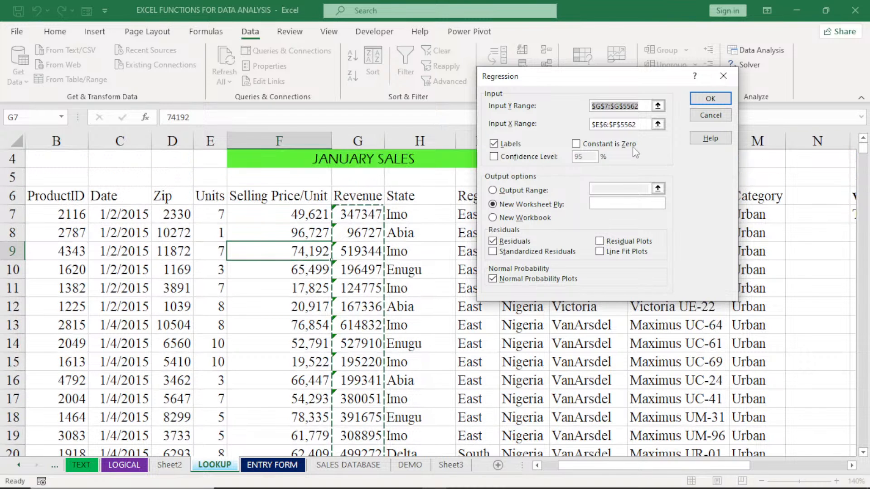
click(607, 105)
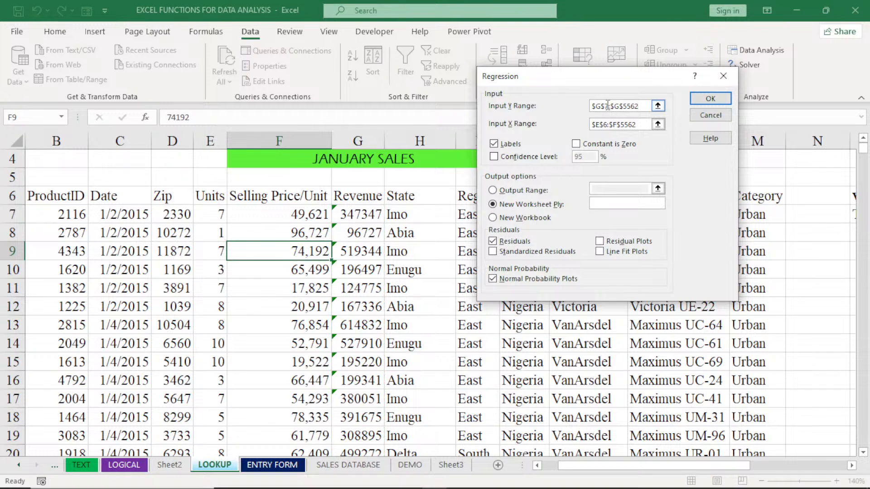
key(BackSpace)
text(6)
click(714, 96)
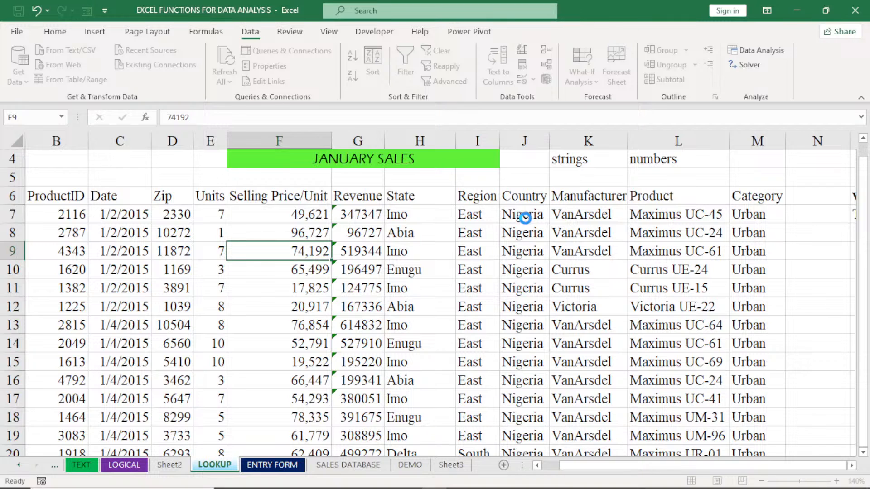
Auto-fit column A of the new regression output to its contents
scroll(525, 218, up, 1)
scroll(525, 217, left, 1)
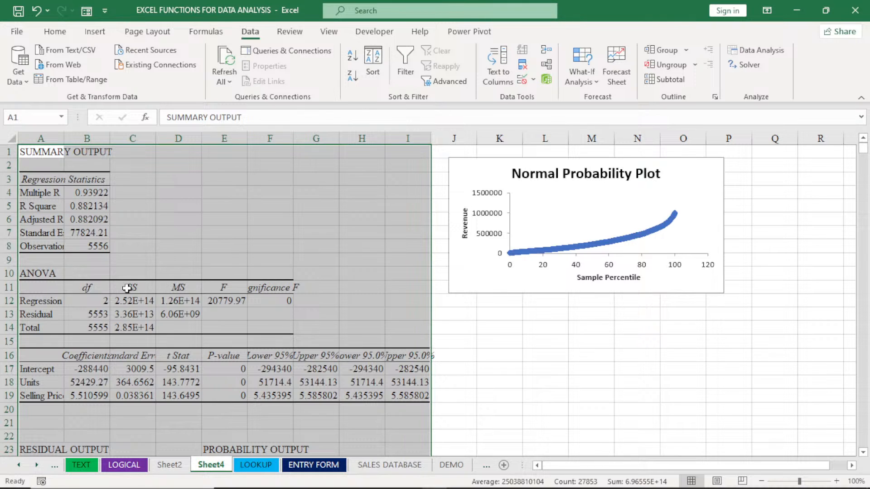
double_click(63, 138)
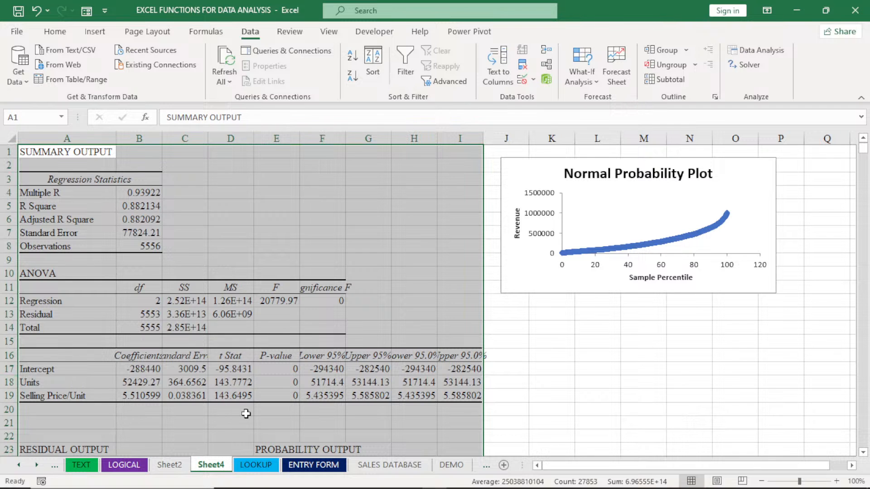
Check the formula behind the first Revenue value on the LOOKUP sheet and review the earlier regression output on Sheet2
click(256, 465)
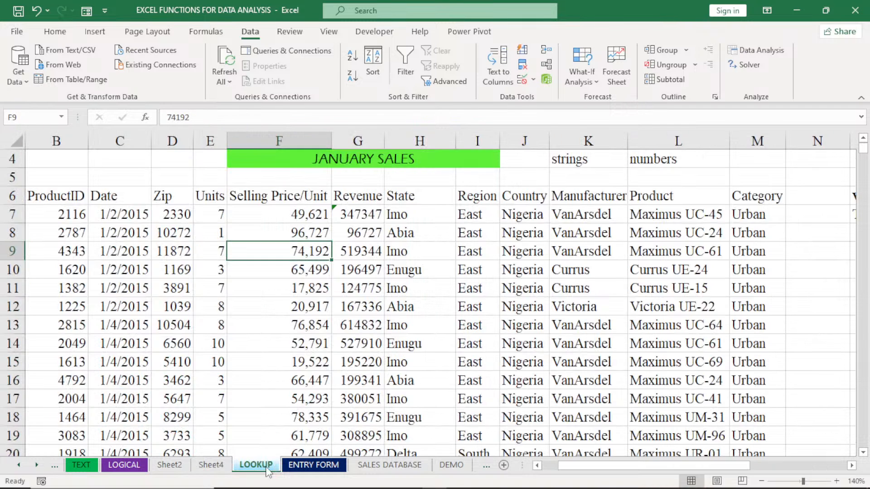
click(363, 213)
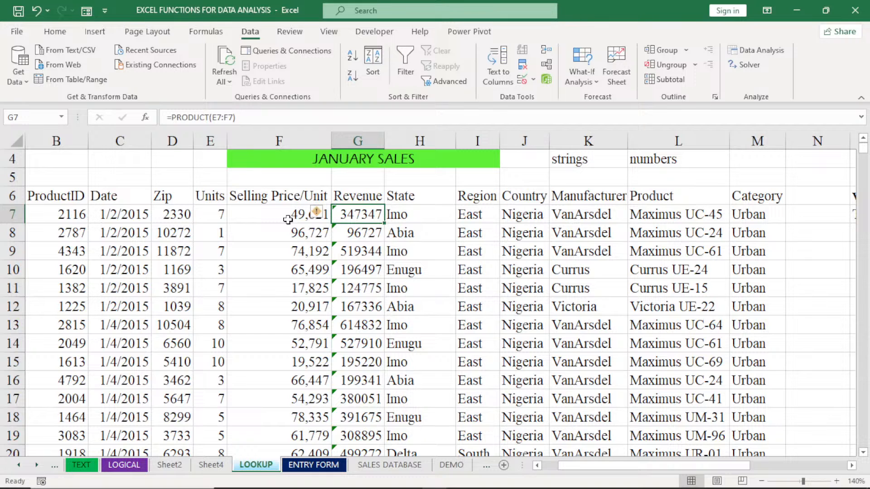
click(178, 468)
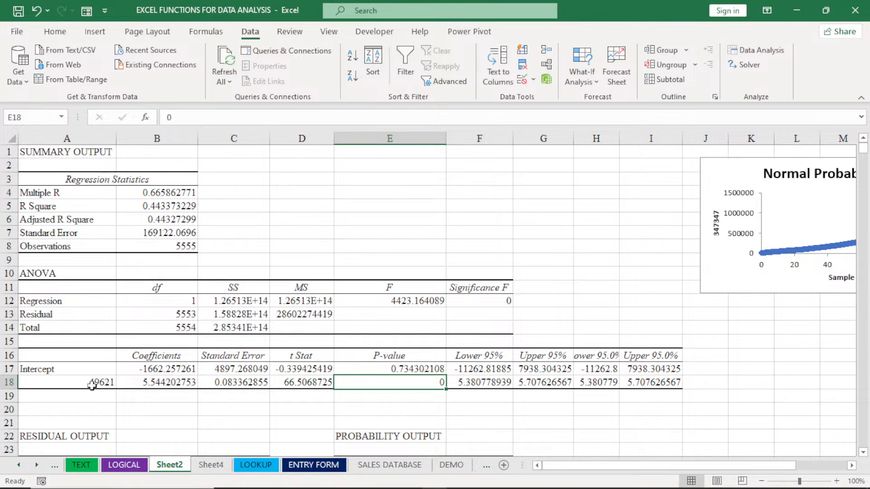
click(256, 465)
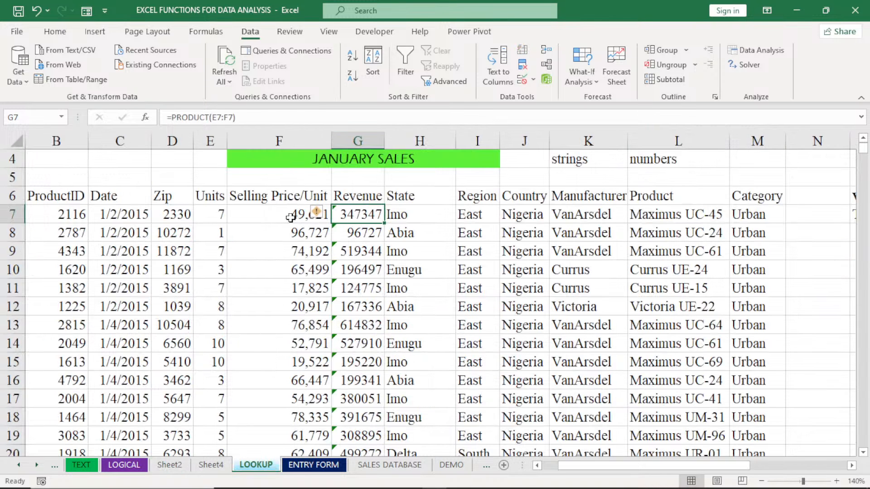
click(176, 466)
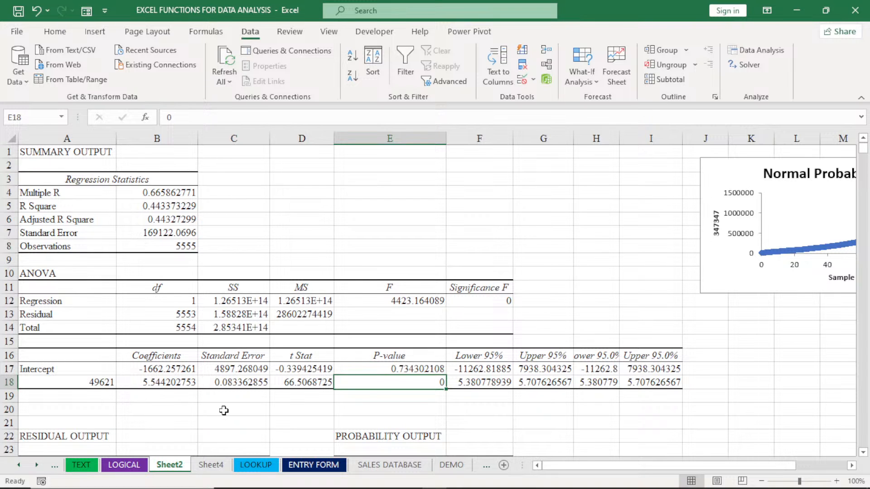
Compare the R Square and Adjusted R Square of the multiple regression on Sheet4 with the simple regression on Sheet2
click(222, 466)
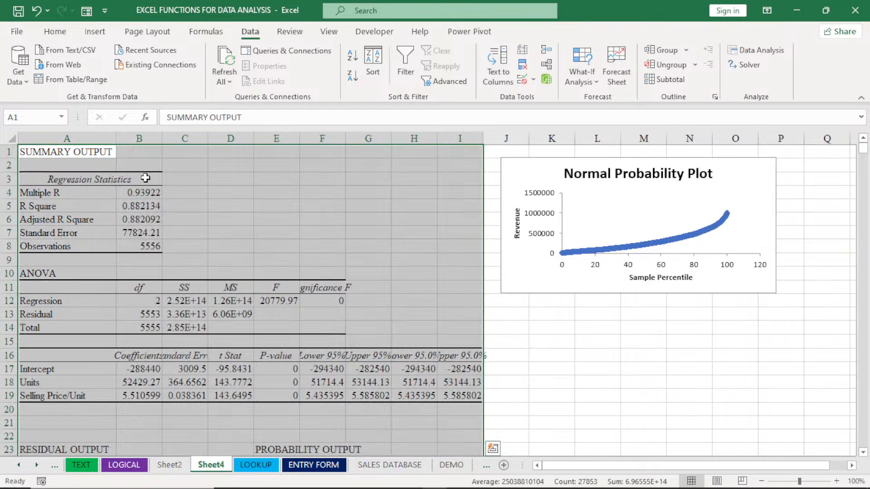
click(142, 207)
click(143, 221)
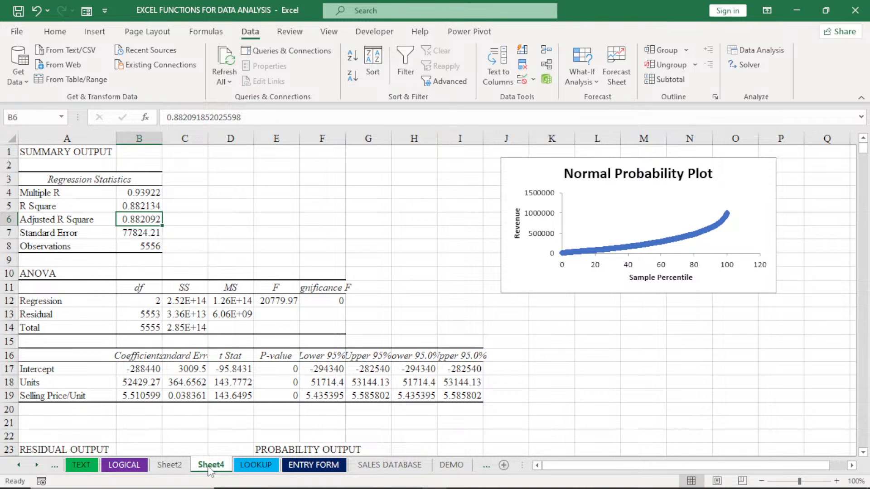
click(168, 466)
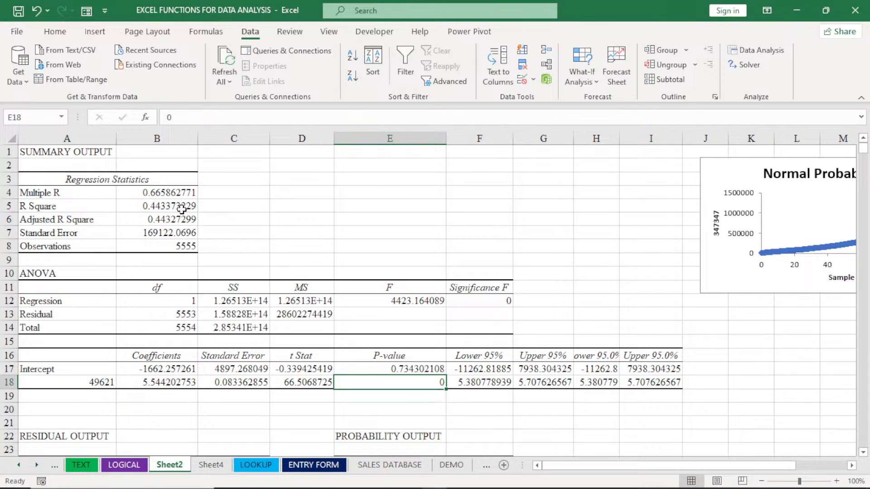
click(210, 465)
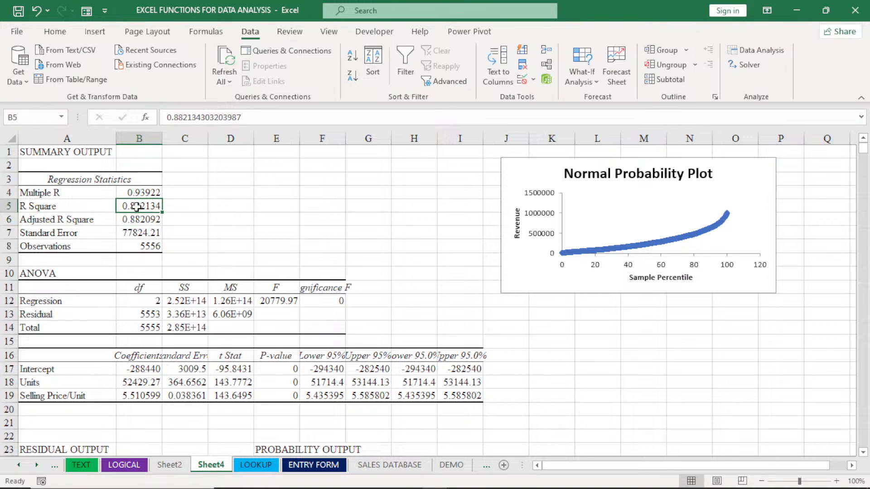
click(135, 219)
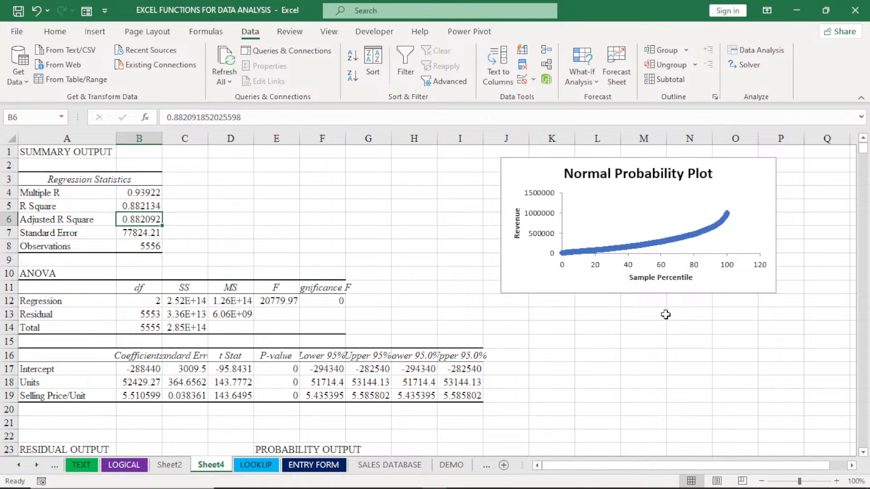
Rename the multiple regression output sheet, Sheet4, as MULTIPLE LINEAR
double_click(211, 464)
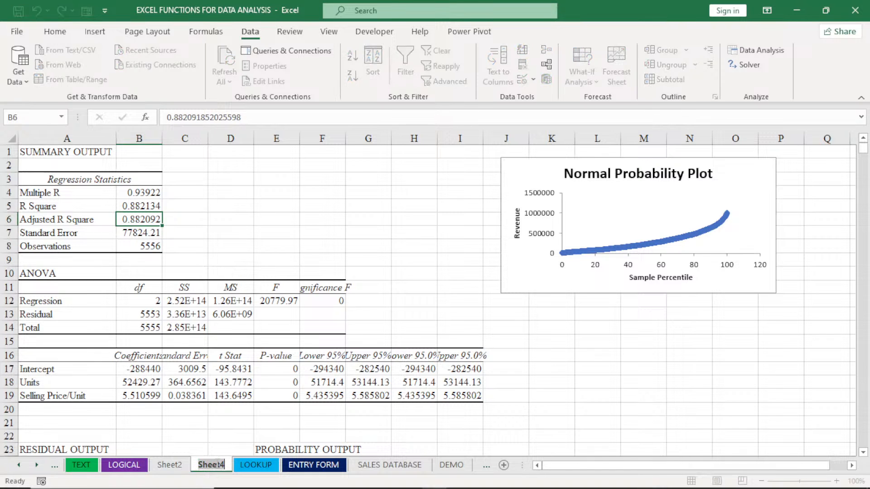
text(M)
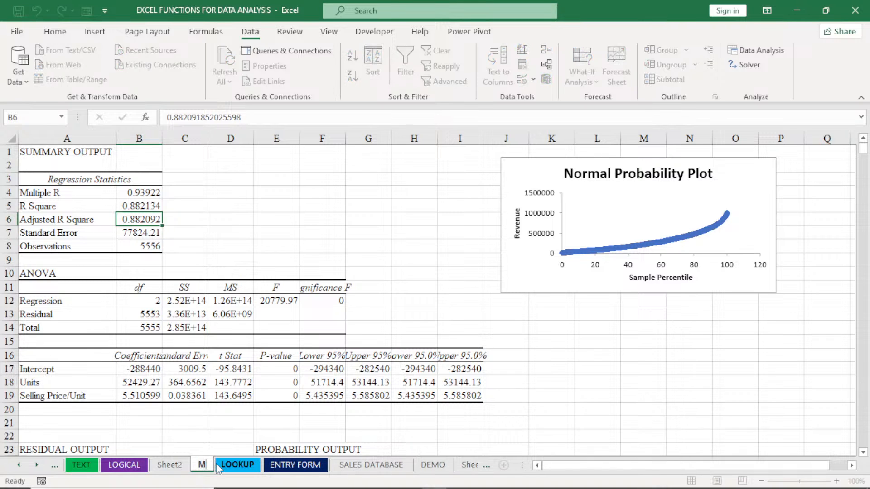
text(ULT)
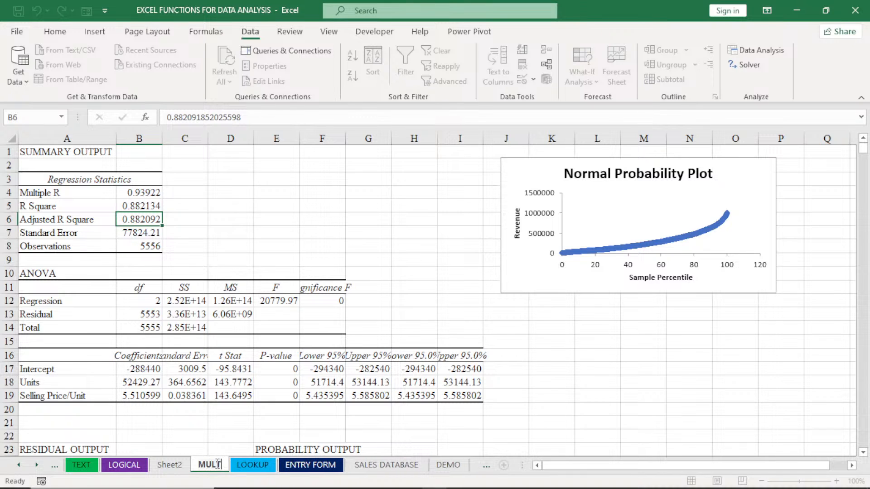
text(IPL)
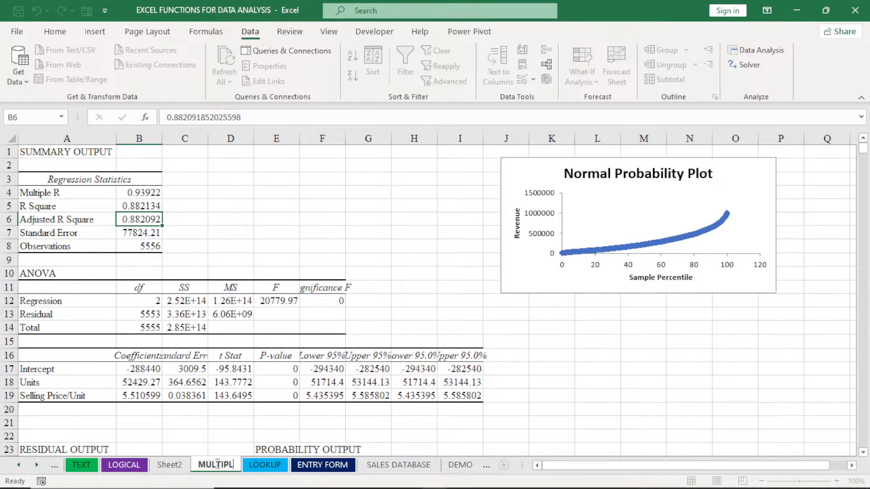
text(E LINEAR)
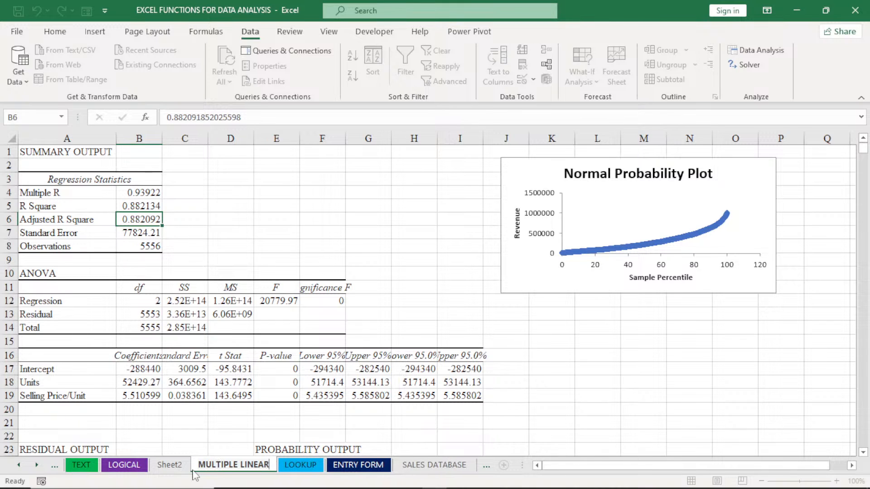
key(Return)
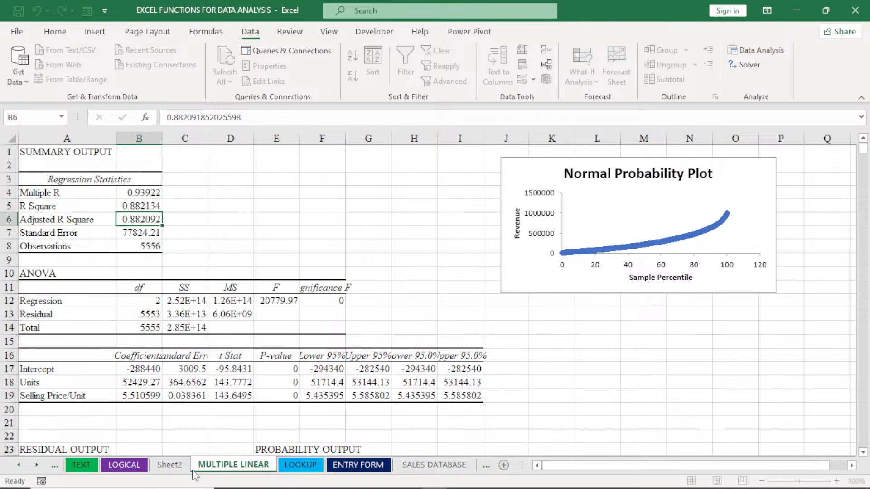
Rename the simple regression output sheet, Sheet2, as SIMPLE LINEAR and return to the LOOKUP sheet
click(169, 464)
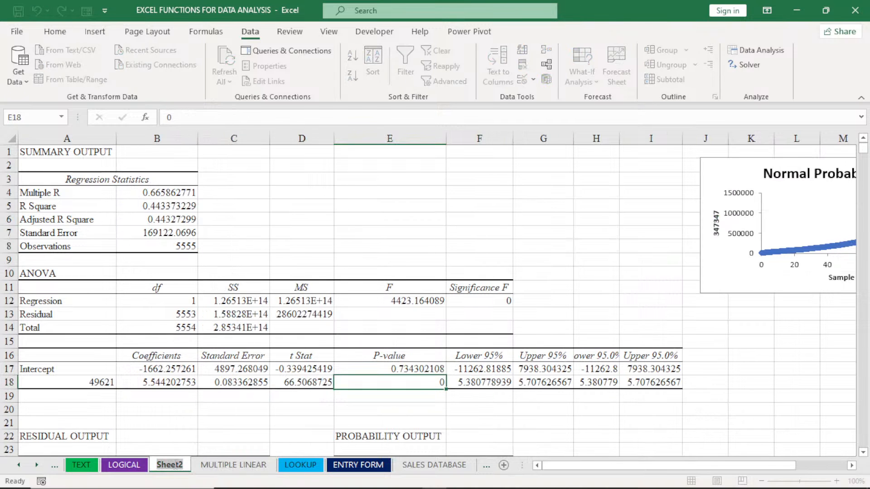
text(SIMP)
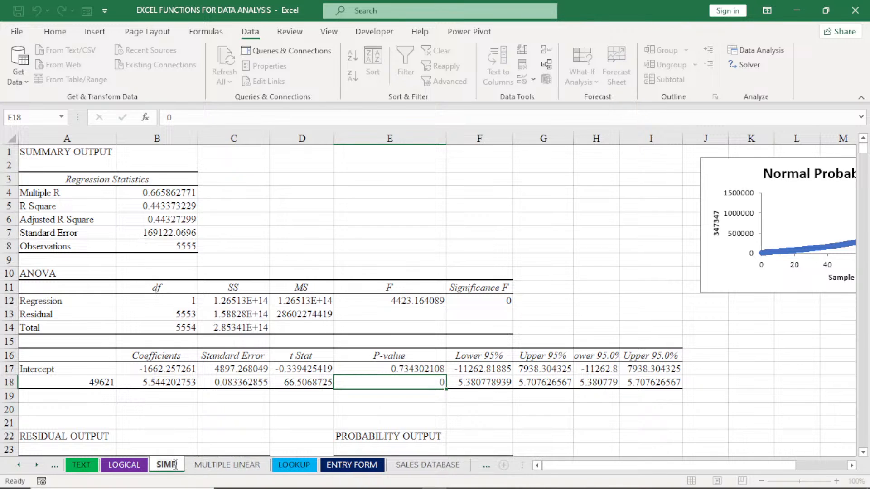
text(LE L)
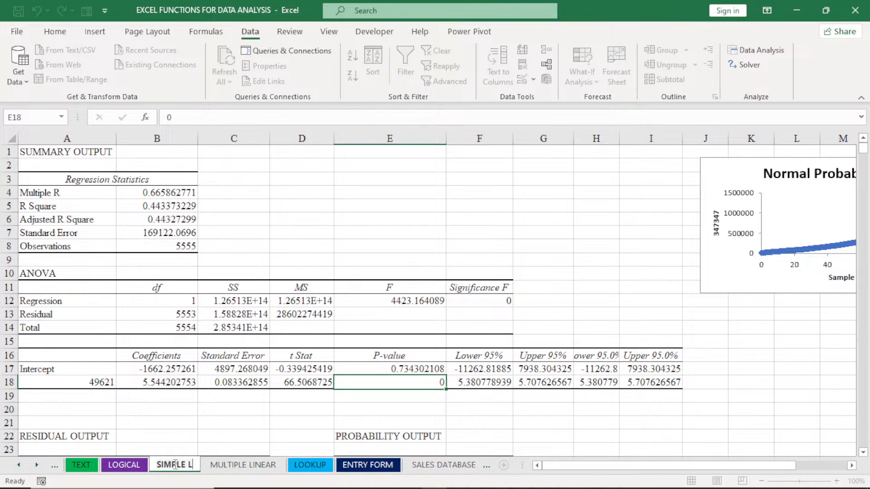
text(INEAR)
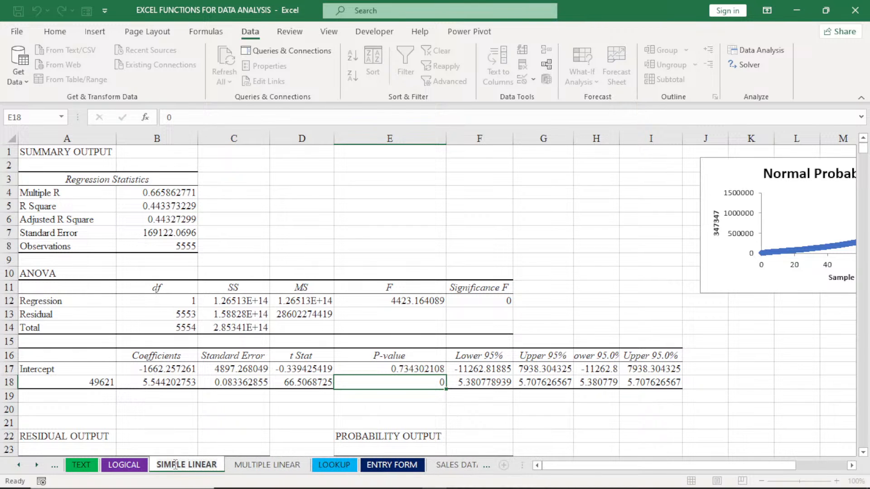
key(Return)
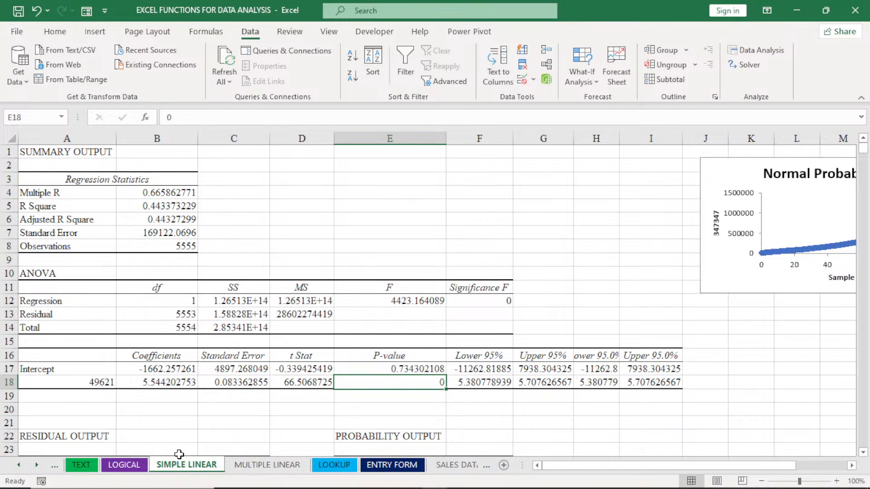
click(136, 468)
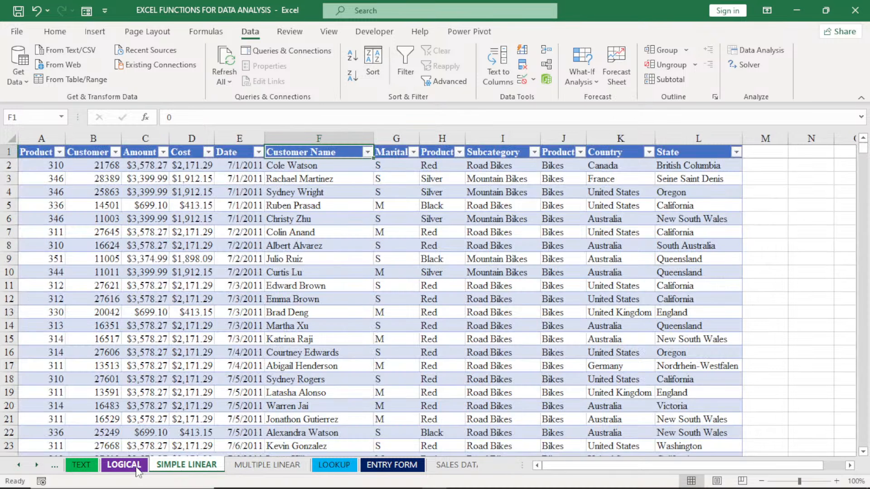
click(322, 470)
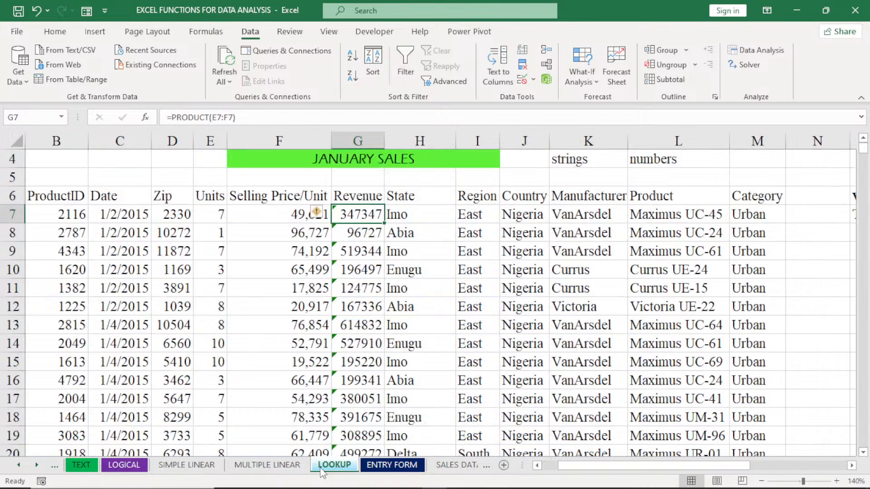
Switch to the PowerPoint presentation, start the slide show at the Data Analysis slide and open its Correlation Analysis section
mouse_move(435, 488)
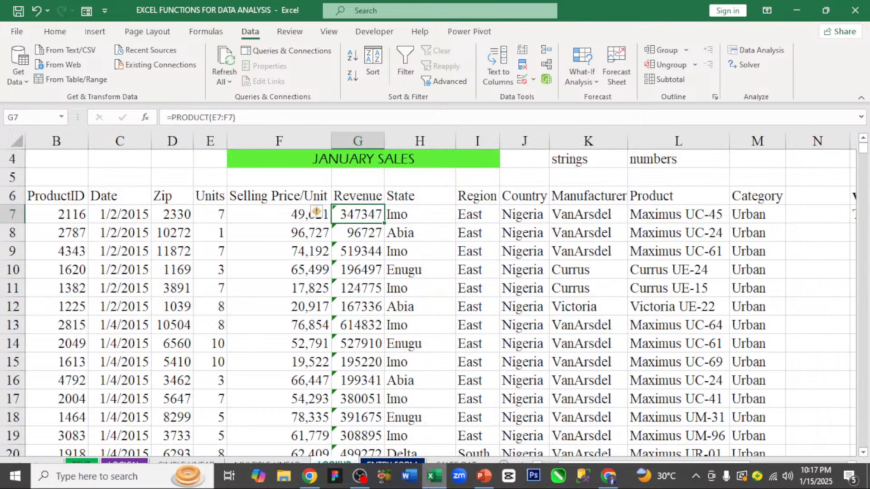
click(484, 476)
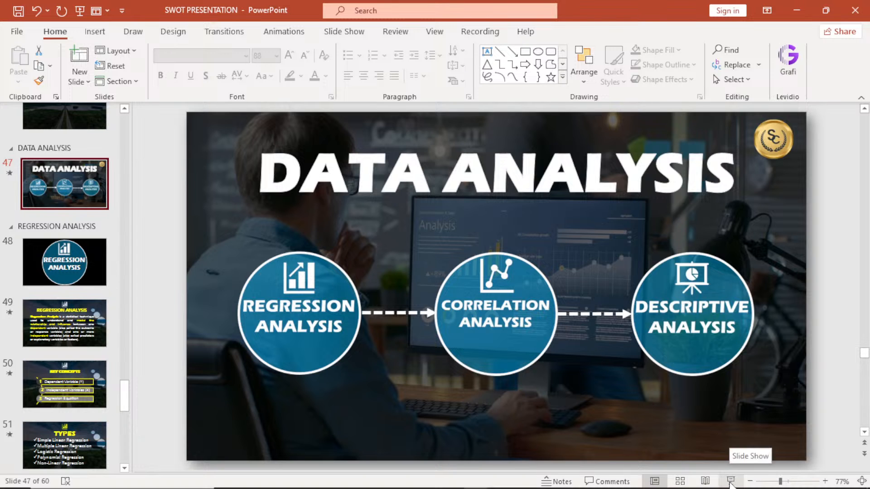
click(730, 482)
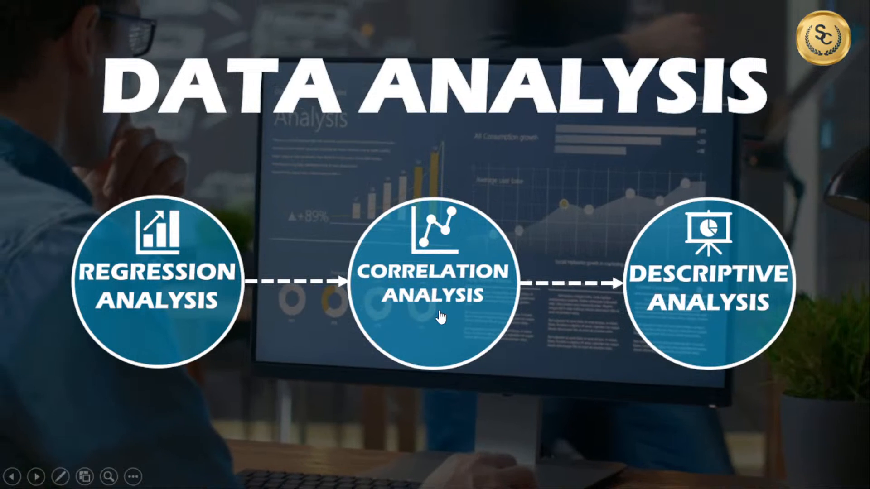
click(438, 310)
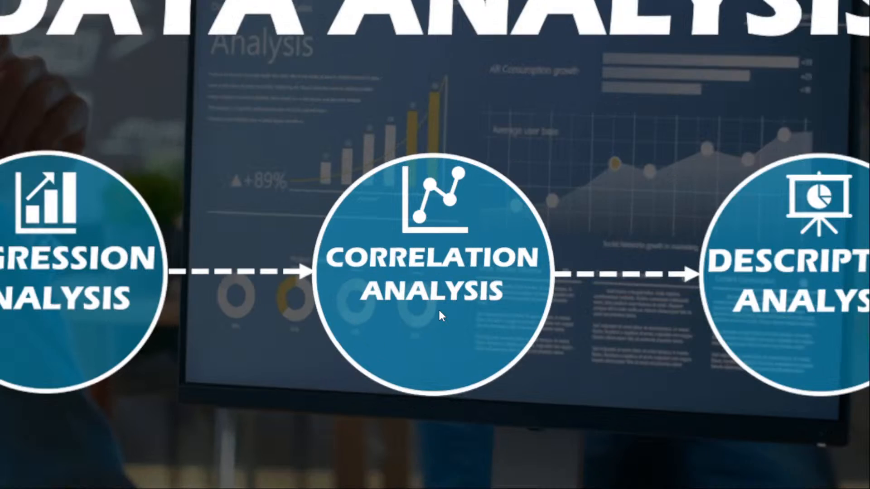